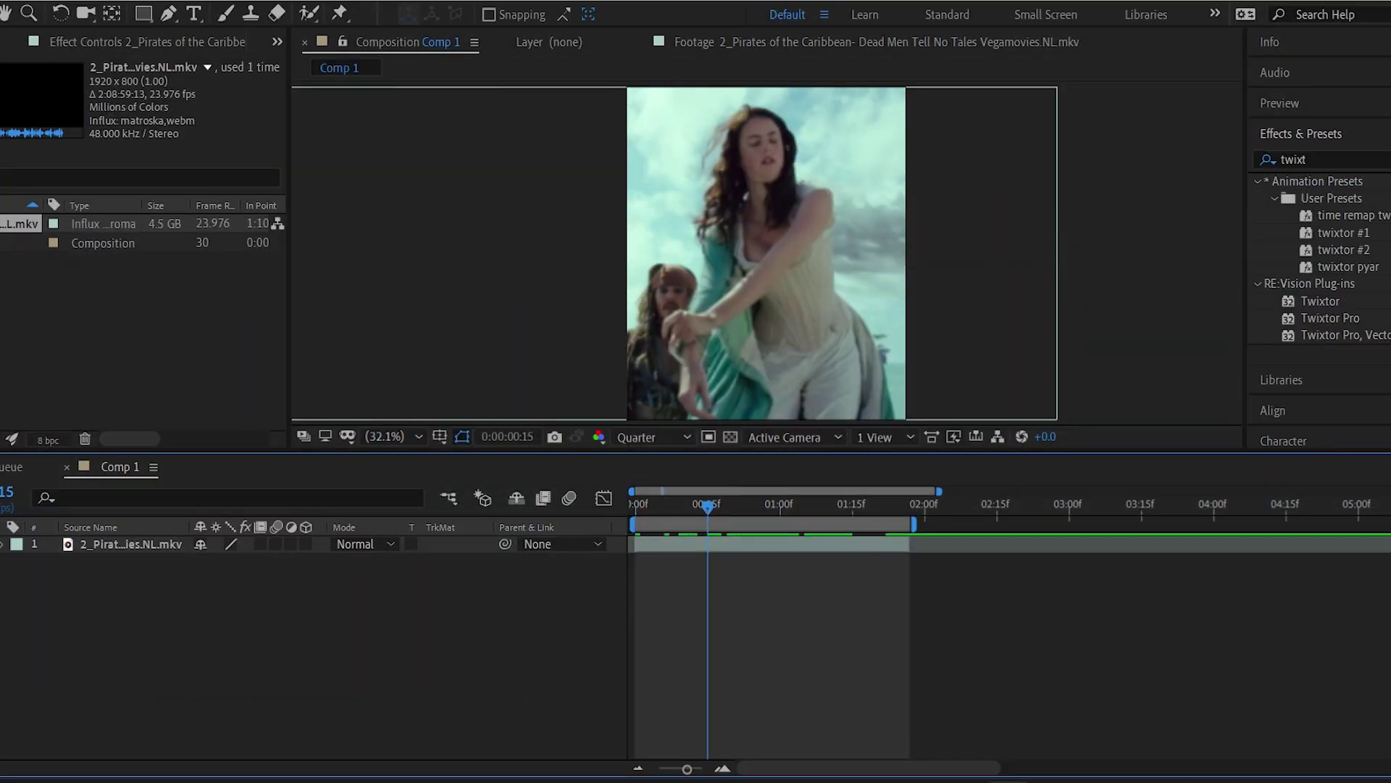
Mark the beats on the composition timeline with numbered markers 1, 2 and 3 at frames 15, 25 and 1:10
drag(708, 504, 829, 507)
key(shift+2)
key(KP_Multiply)
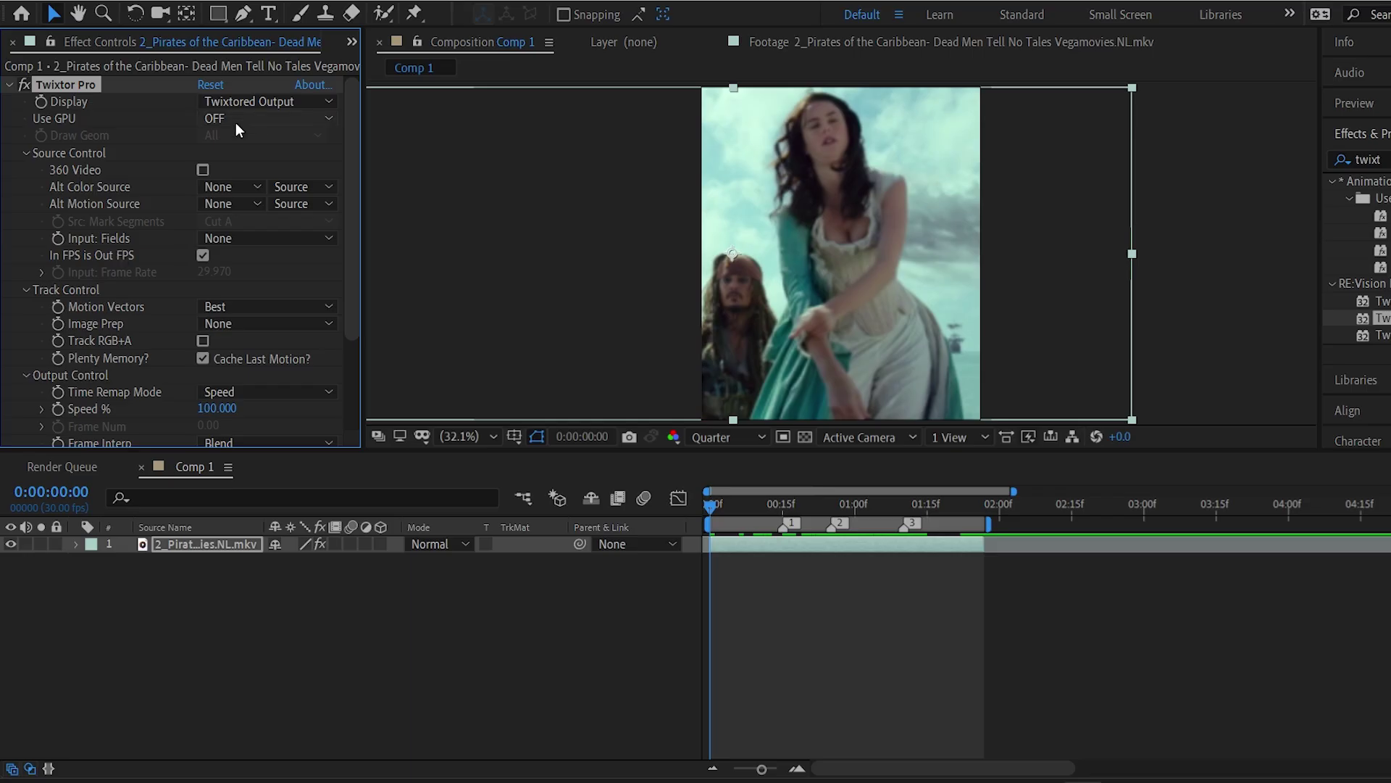
Turn on GPU use in Twixtor Pro, disable In FPS is Out FPS and set the input frame rate to 23.976
click(246, 118)
click(246, 161)
click(203, 255)
click(210, 272)
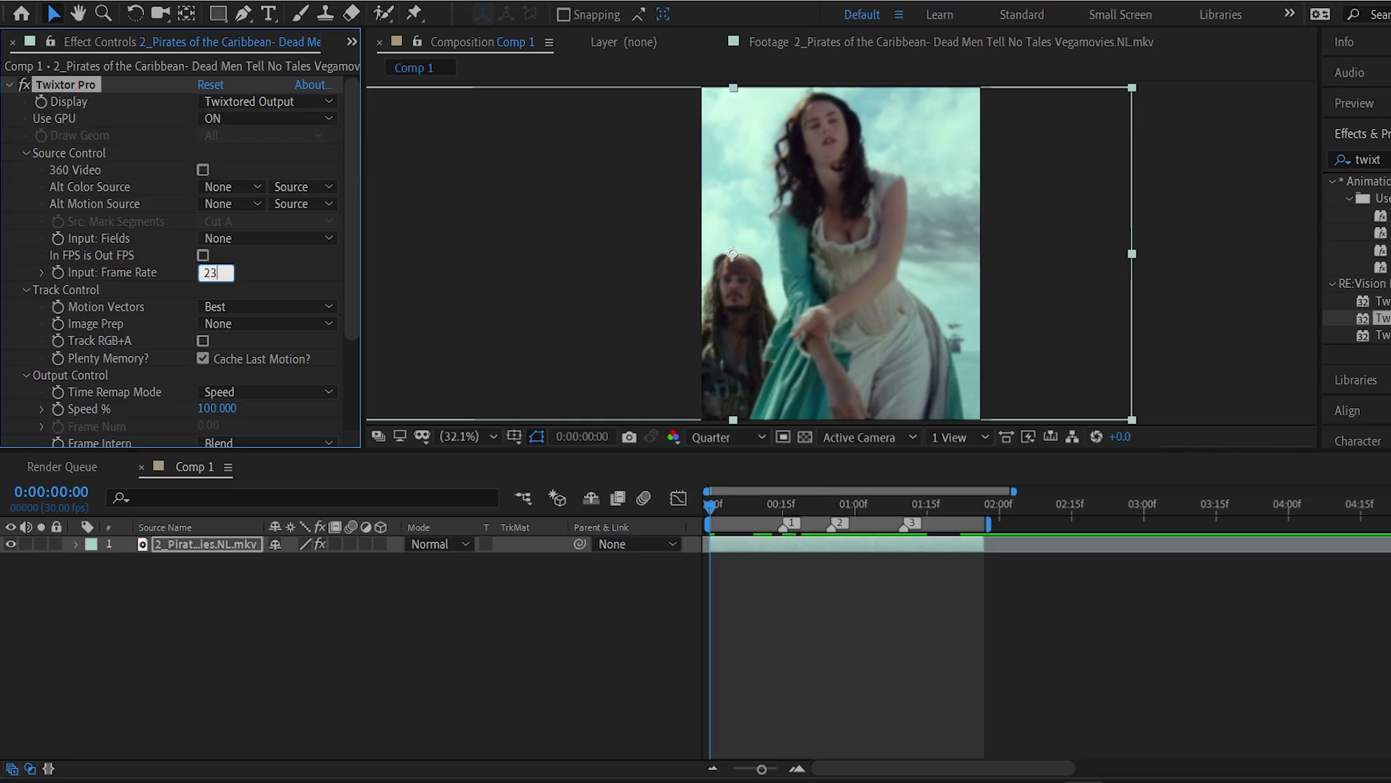
Set Twixtor Pro's Image Prep to Contrast/Edge Enhance, Frame Interp to Motion Weighted Blend and Warping to Inverse w/ Smart Blend
click(268, 323)
click(290, 363)
scroll(181, 384, down, 1)
click(269, 398)
click(275, 460)
click(272, 415)
click(293, 457)
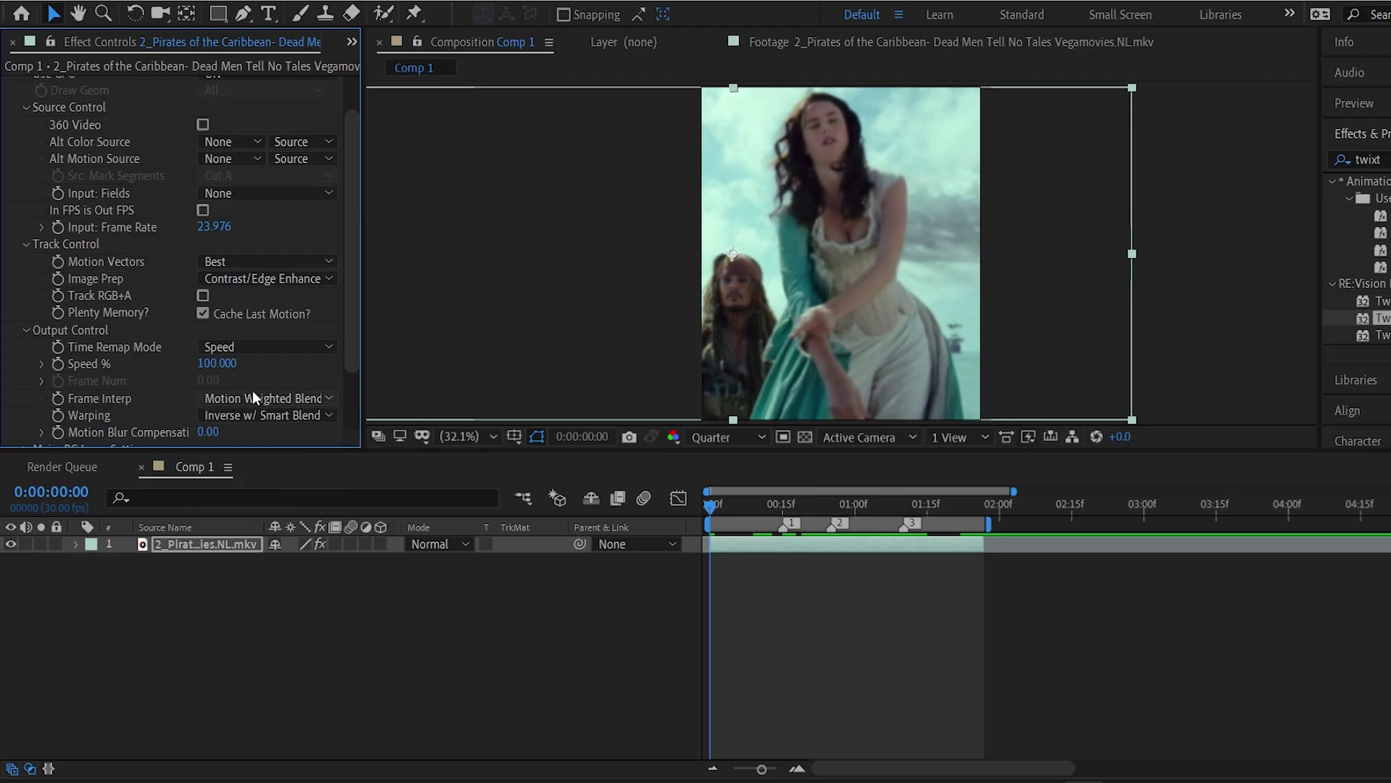
Keyframe Twixtor Pro's Speed % at 100, shift that keyframe just before the composition start and add another at frame 0
scroll(151, 185, up, 1)
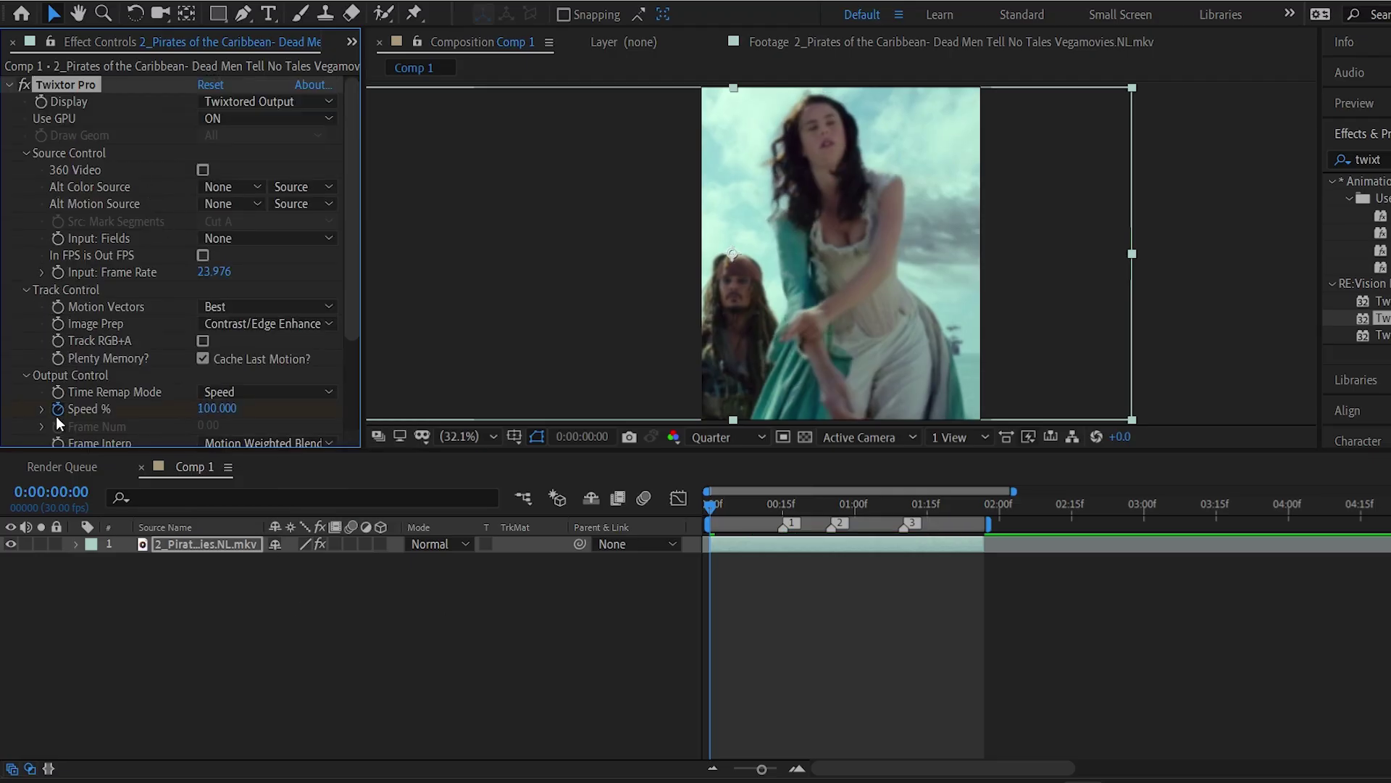
key(u)
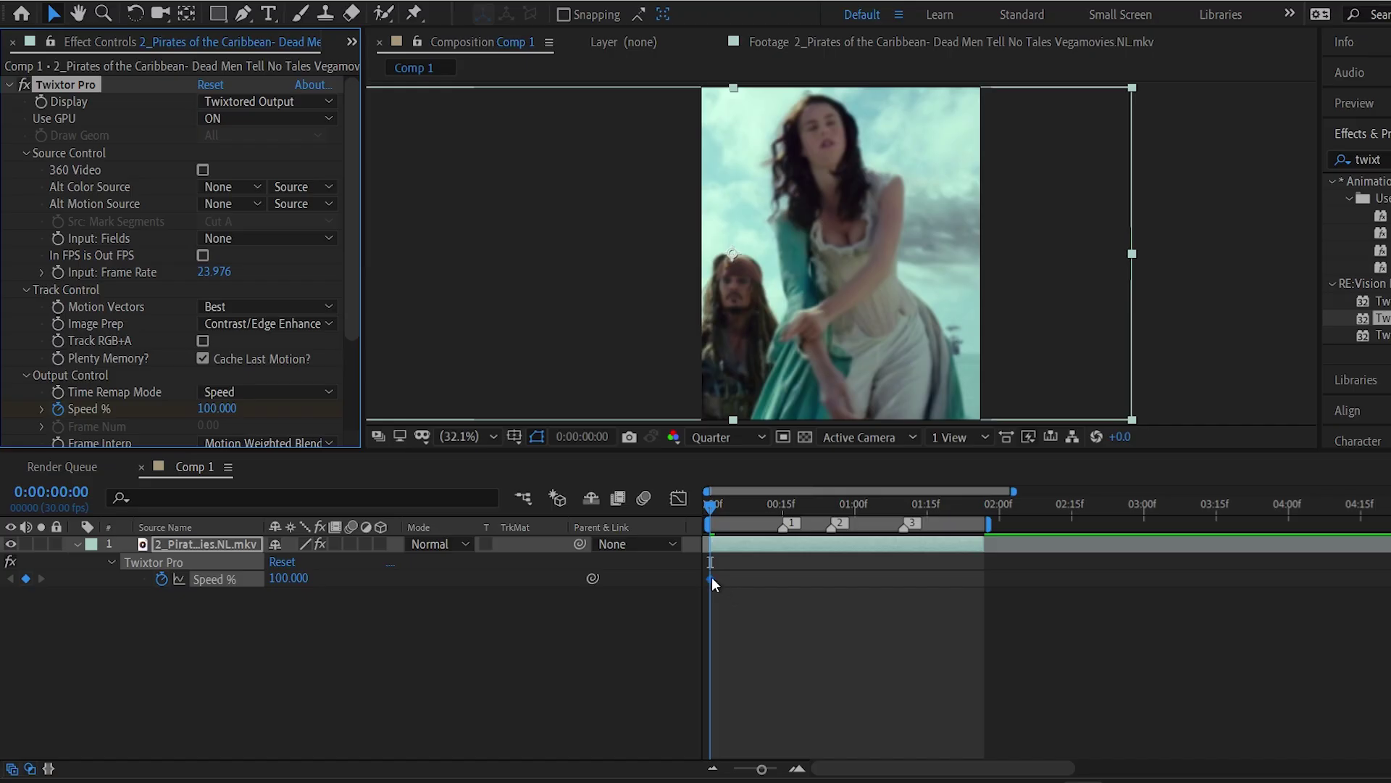
drag(711, 578, 705, 577)
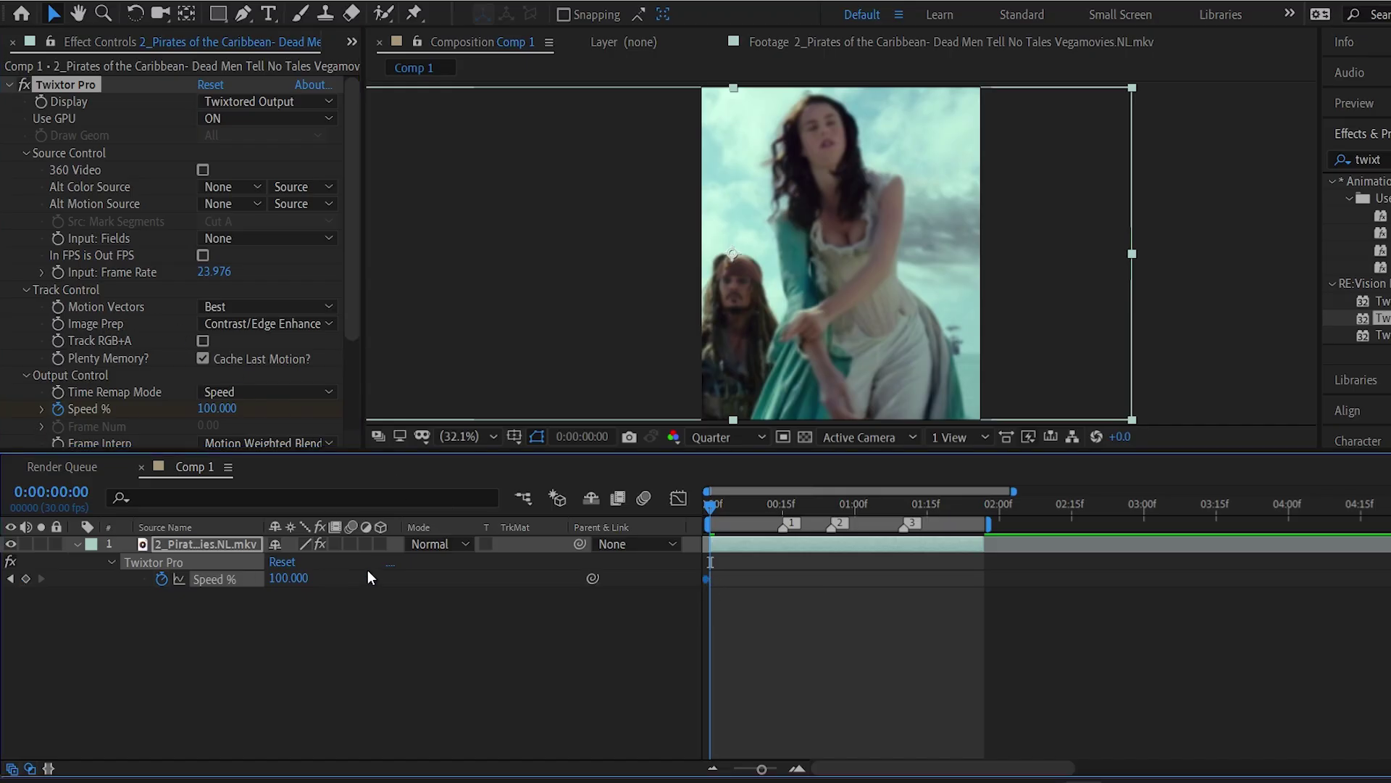
click(27, 577)
Add Speed % keyframes of 30 at frame 8 and 200 at marker 1 on frame 15
click(769, 769)
click(770, 505)
click(297, 580)
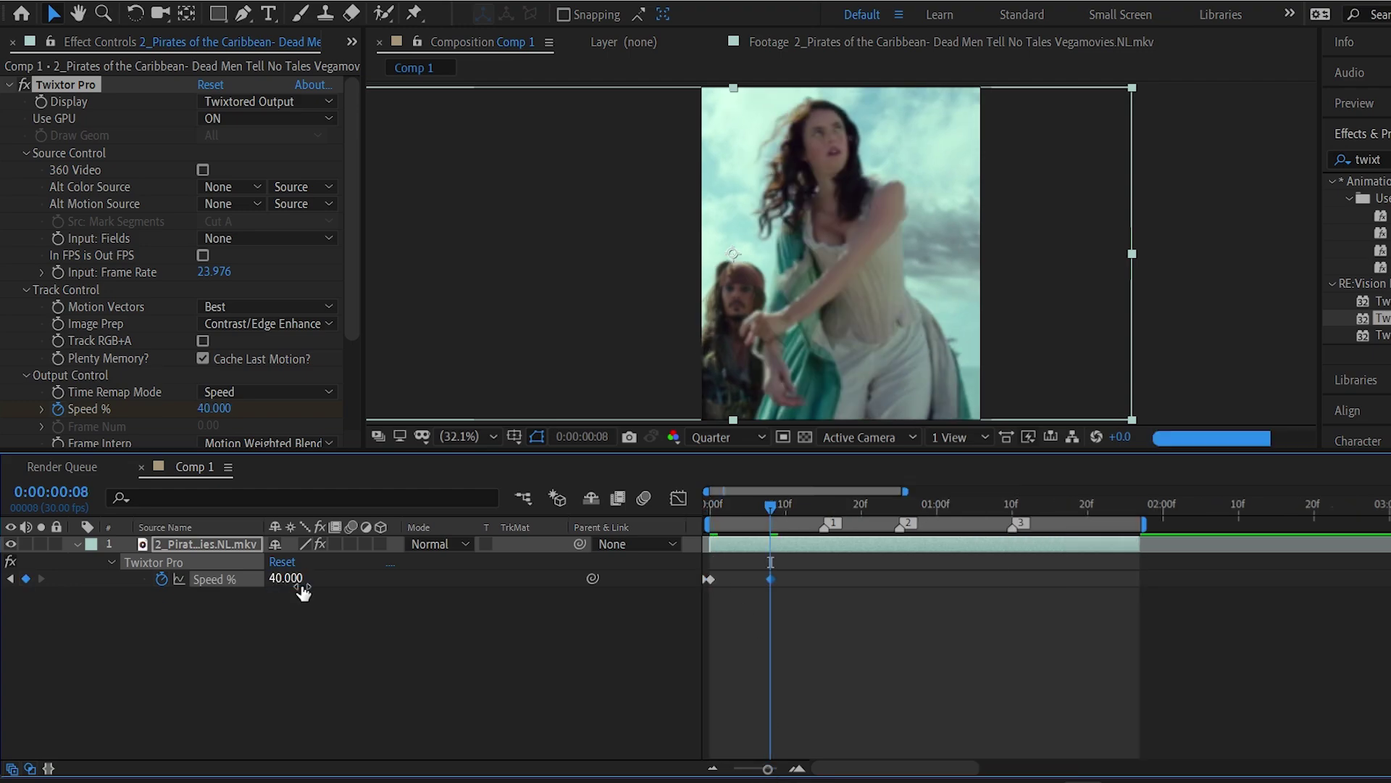
click(301, 584)
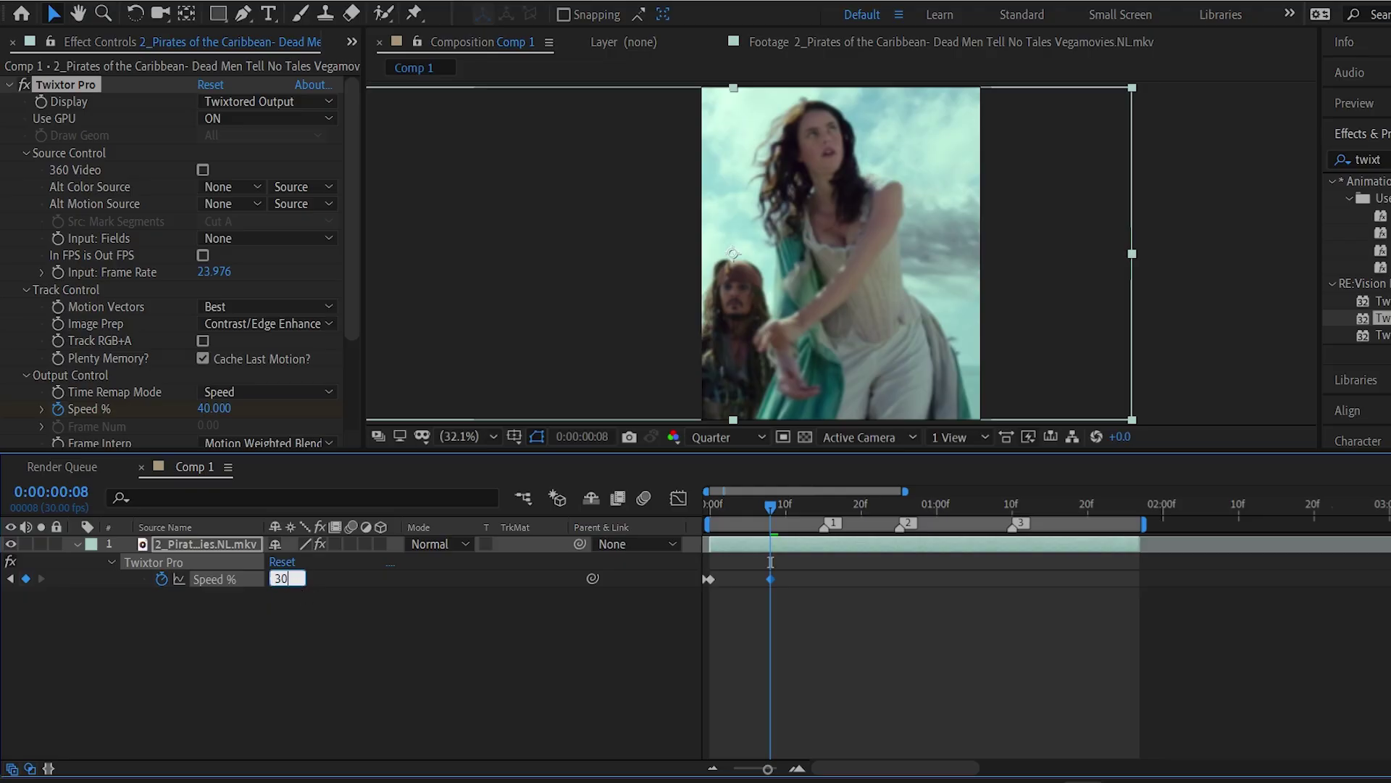
click(314, 583)
text(200)
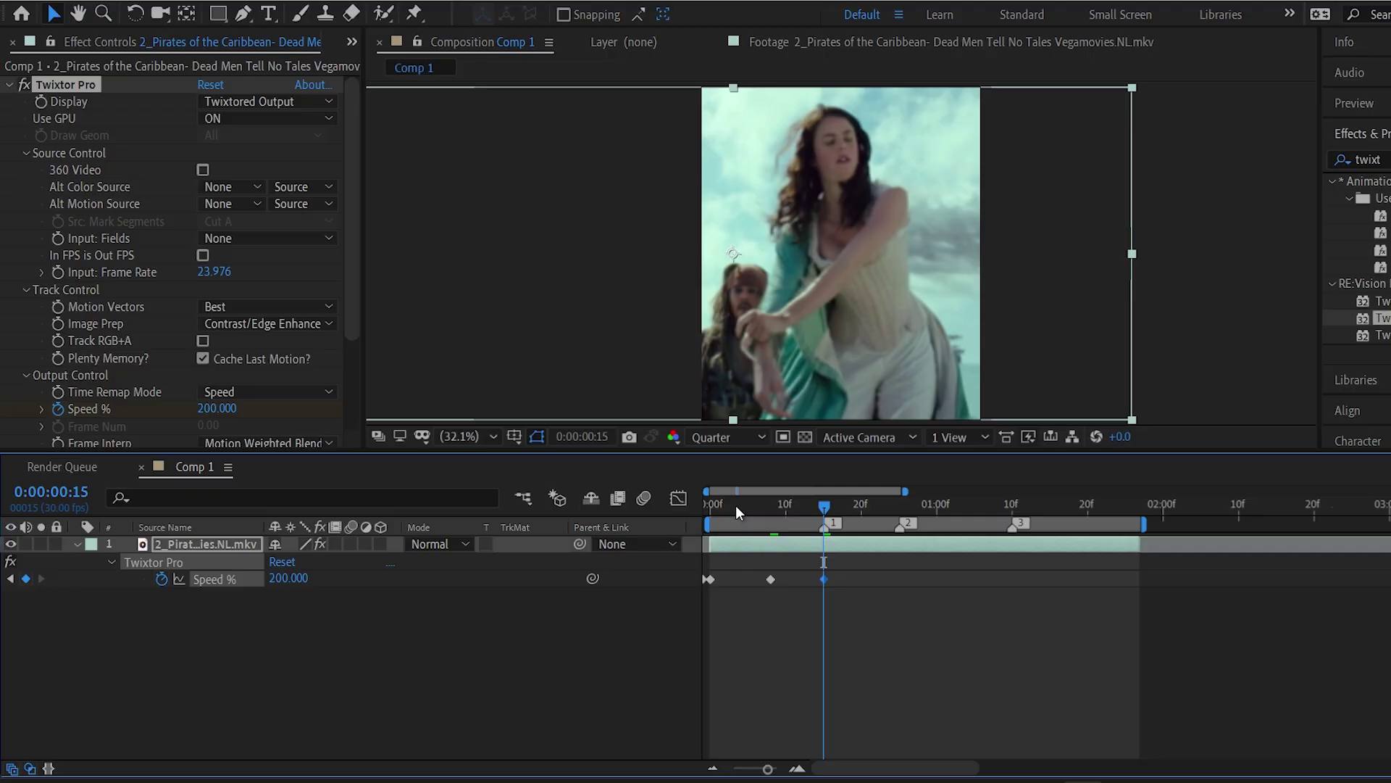
Apply Easy Ease to all Speed % keyframes and display their speed graph fitted to the view
drag(844, 565, 654, 593)
key(F9)
click(679, 498)
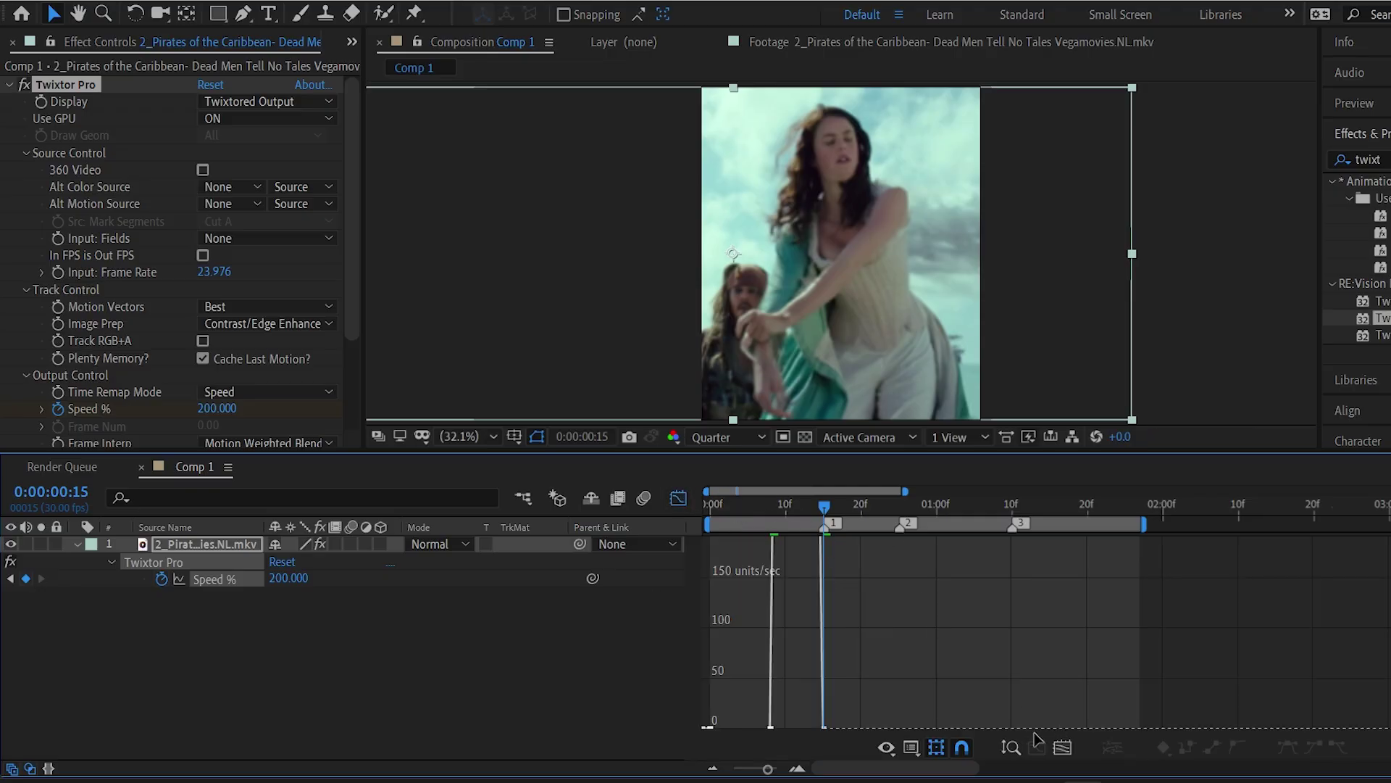
click(910, 748)
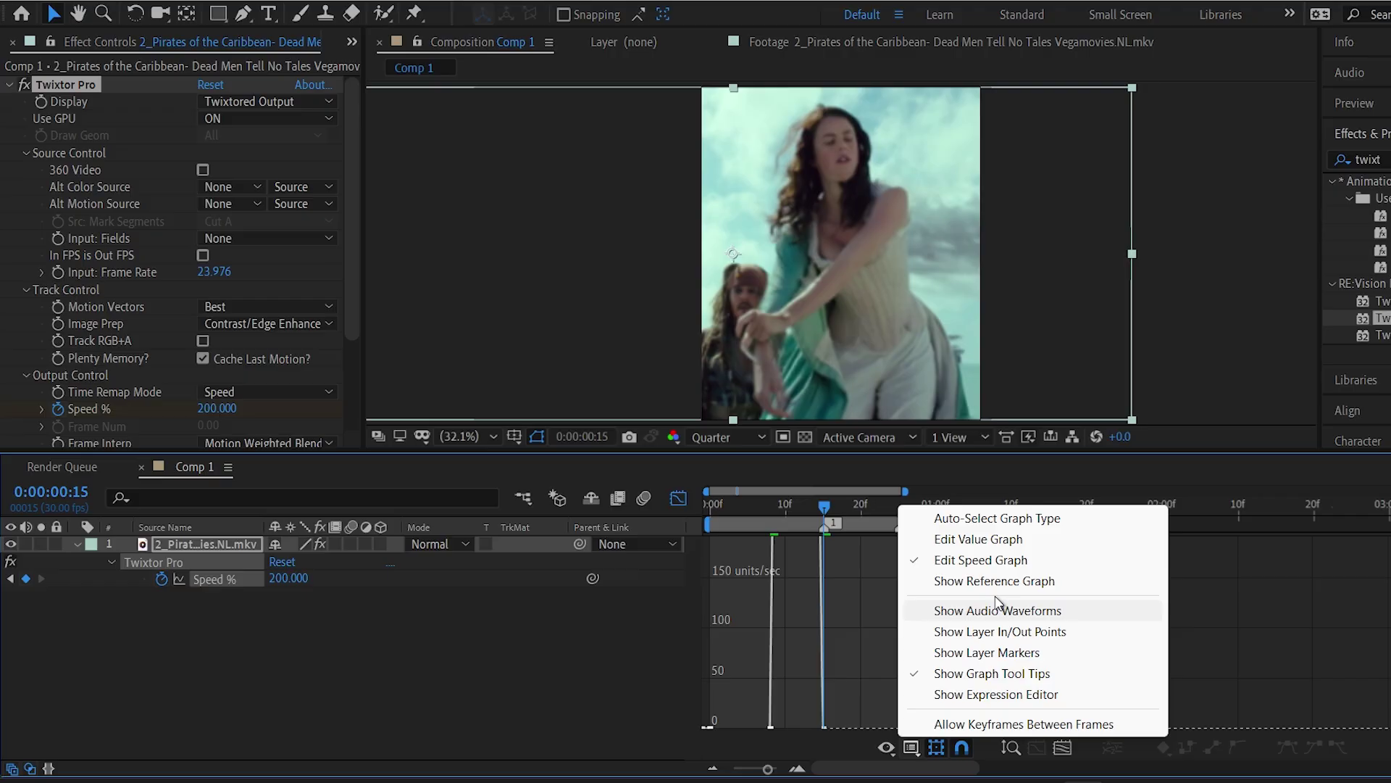
click(992, 560)
click(1062, 747)
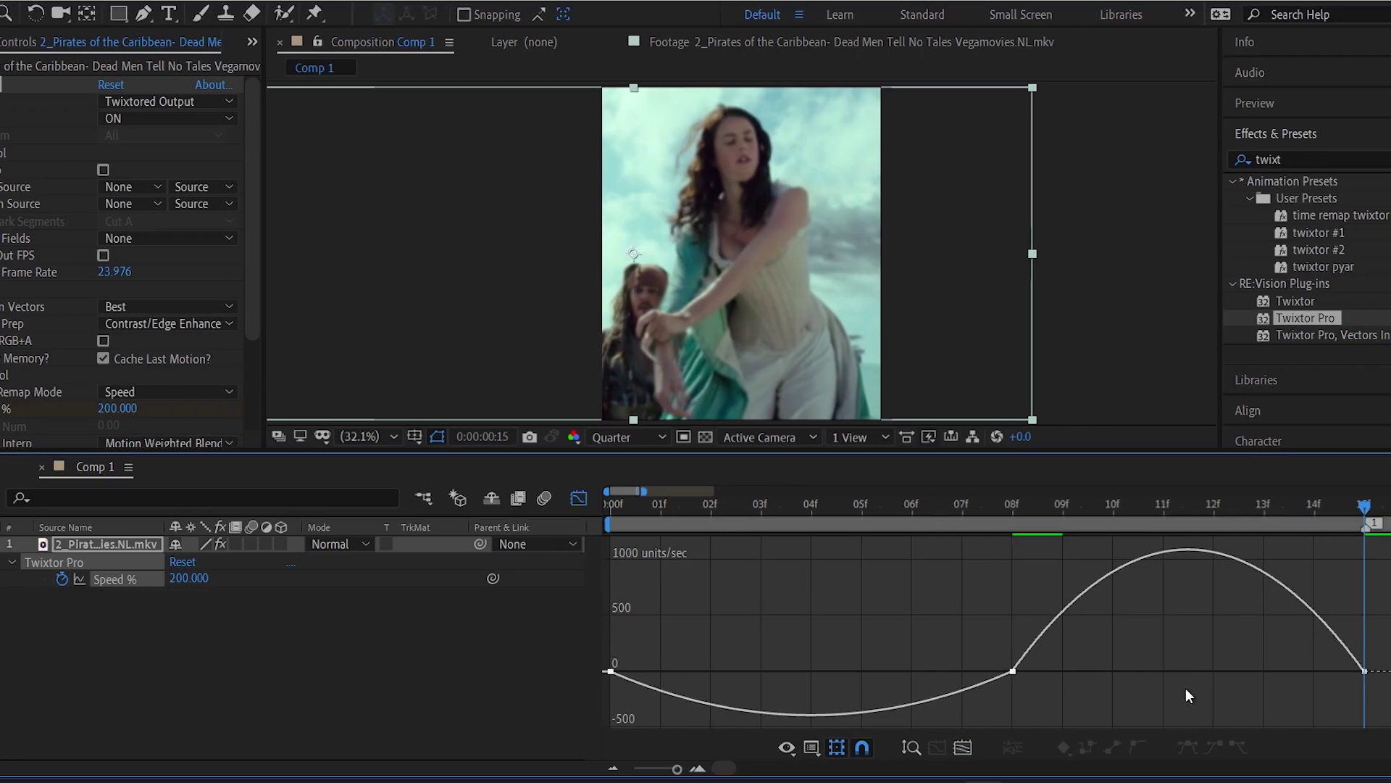
Reshape the second speed curve by lengthening frame 8's outgoing handle and shortening frame 15's incoming handle, then close the graph
click(1010, 670)
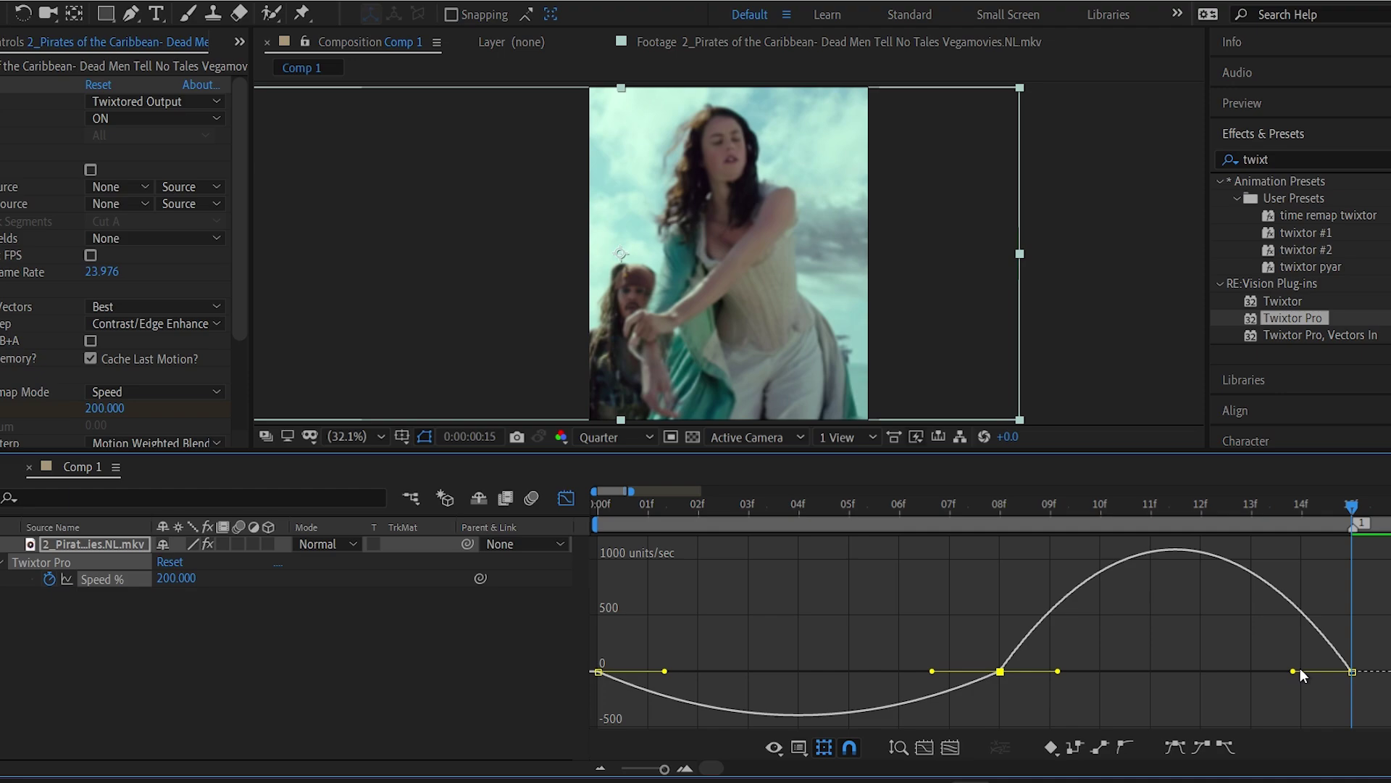
drag(1293, 671, 1339, 671)
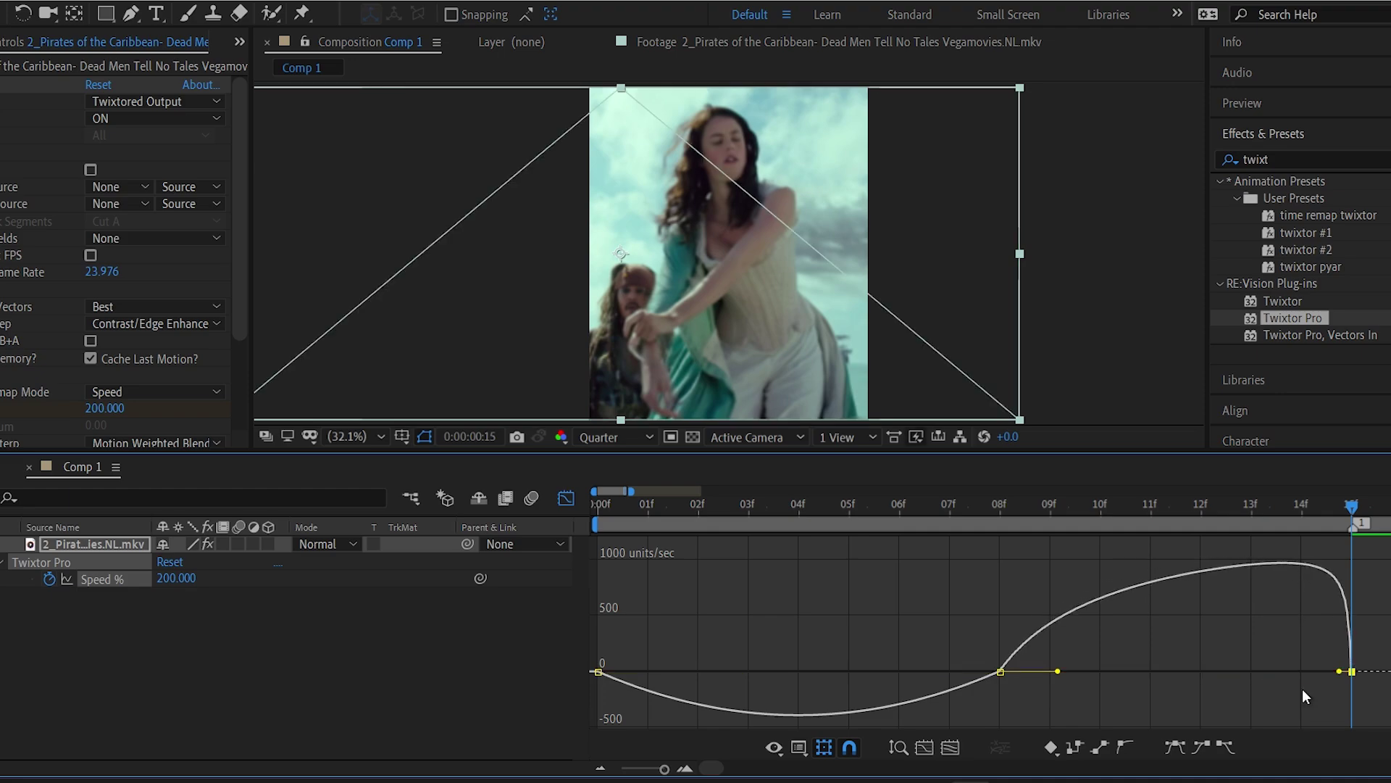
drag(1058, 671, 1165, 671)
click(565, 501)
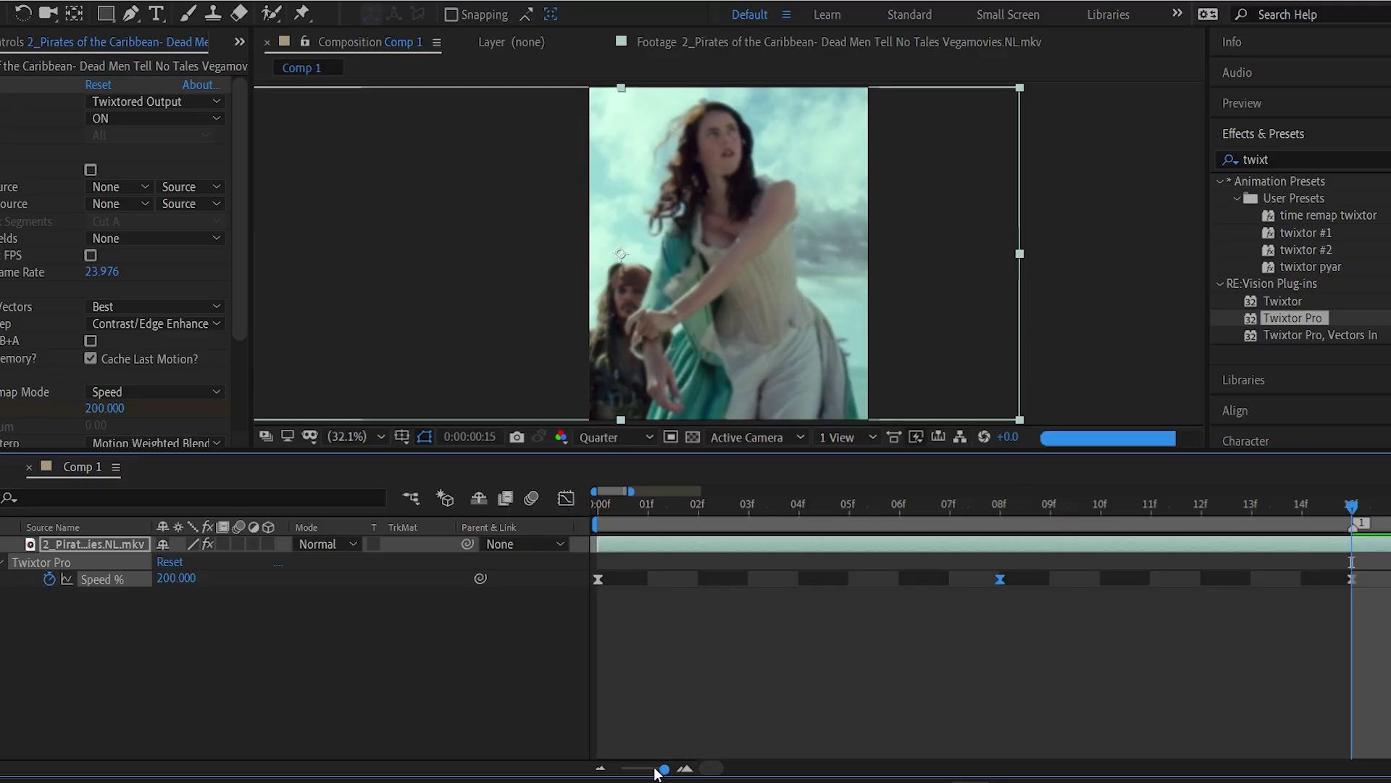
Preview the first speed ramp from the start of the composition
drag(662, 768, 648, 768)
click(667, 640)
drag(611, 511, 573, 506)
key(space)
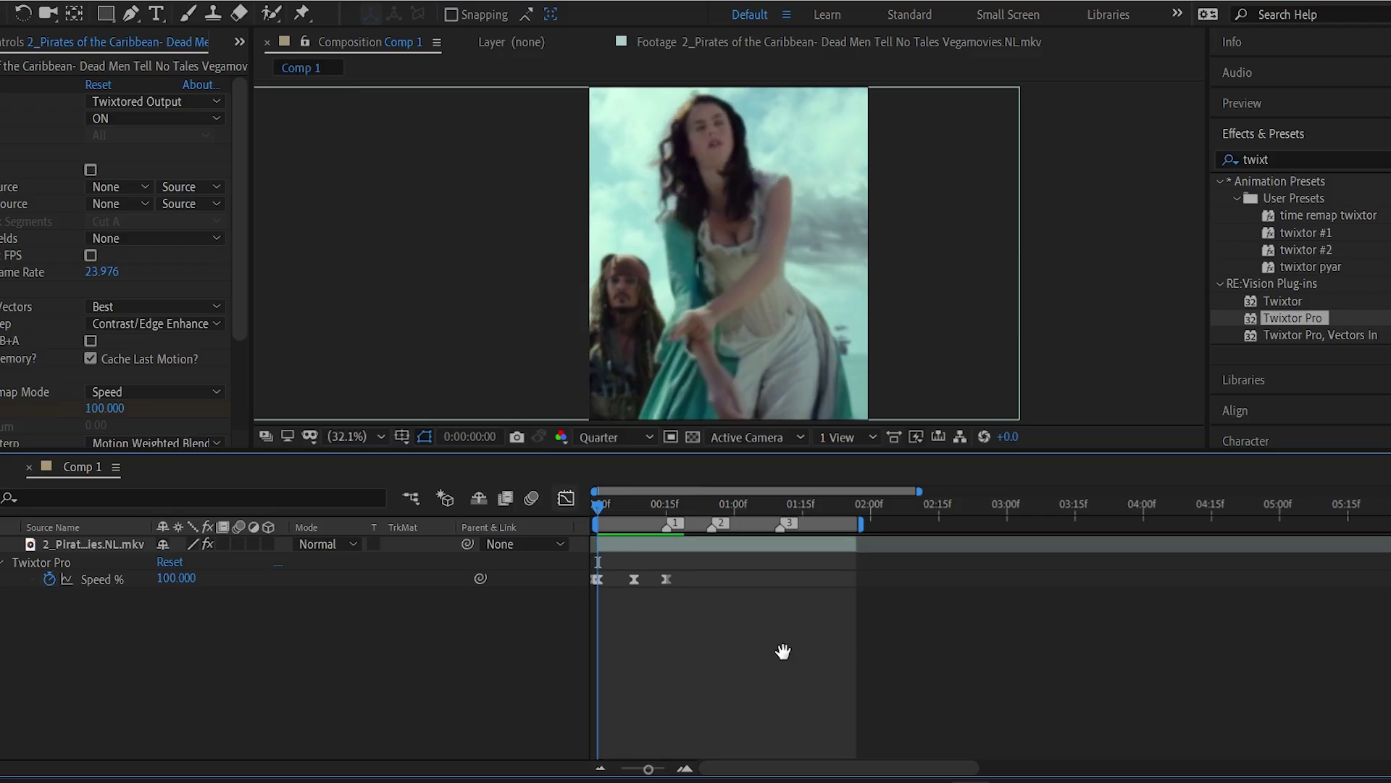
key(space)
Copy the 30 and 200 Speed % keyframes to frame 20 and align the second copy with marker 2 at frame 25
drag(675, 568, 627, 603)
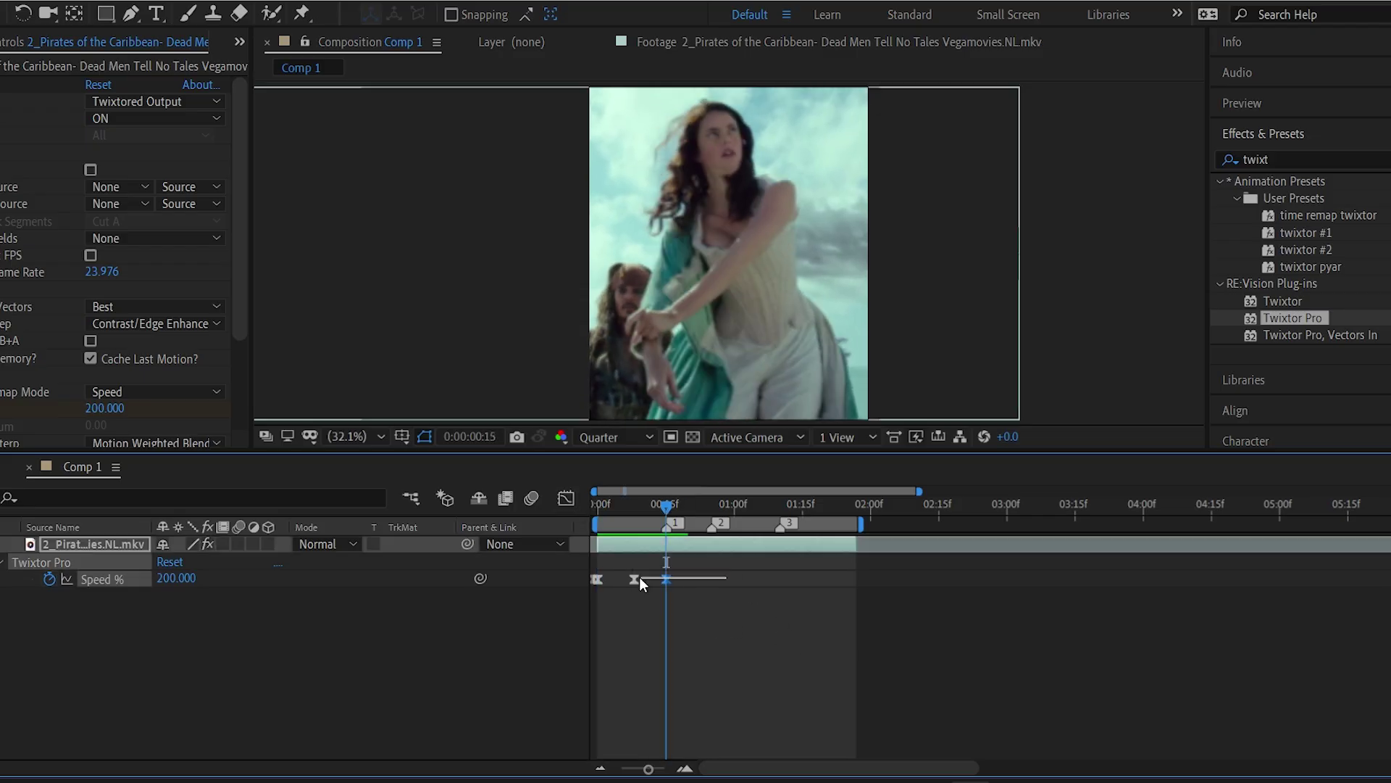
click(693, 511)
drag(650, 768, 662, 768)
key(Page_Up)
key(ctrl+v)
click(1037, 500)
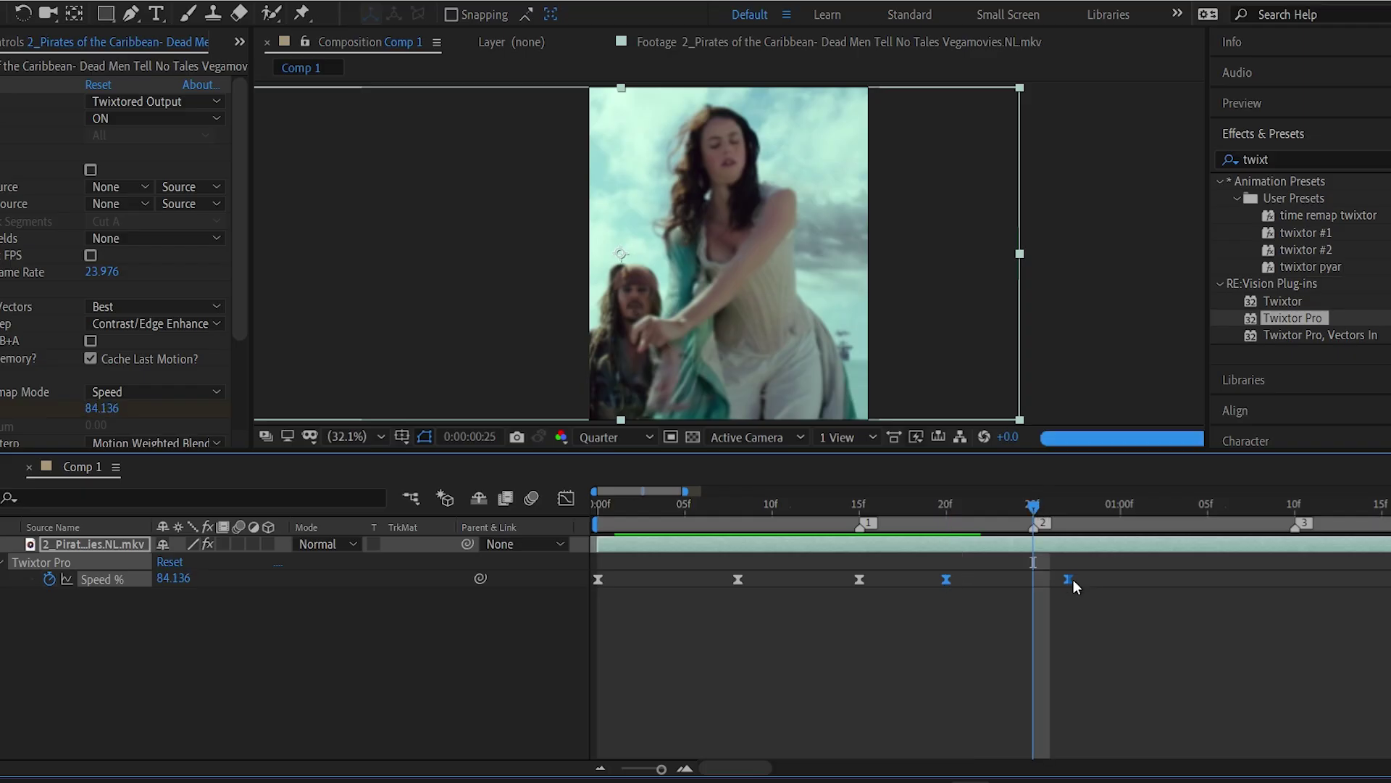
drag(1068, 579, 1032, 579)
Paste the Speed % keyframe pair at 0:00:01:02 and align its second keyframe with marker 3 at 0:00:01:10
click(1155, 505)
key(ctrl+v)
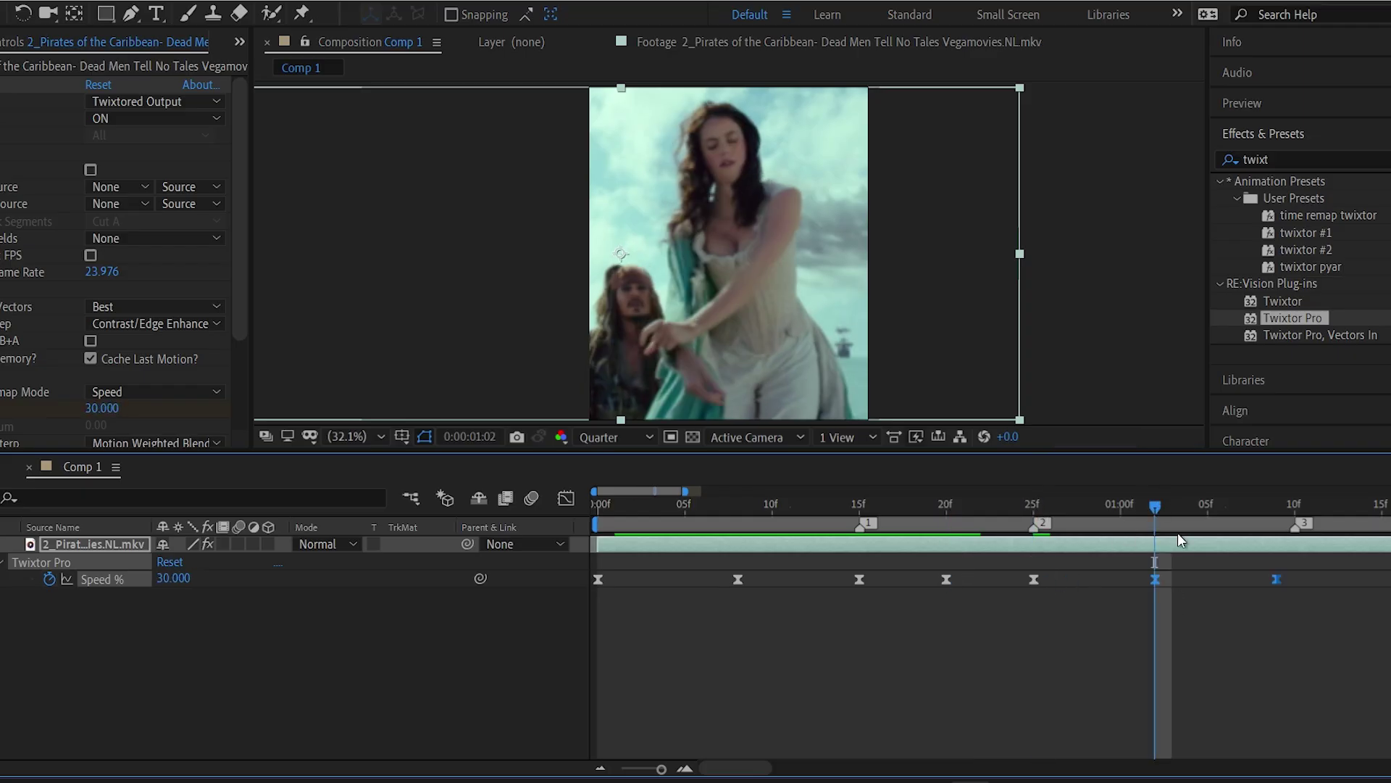
click(1294, 505)
drag(1278, 579, 1294, 579)
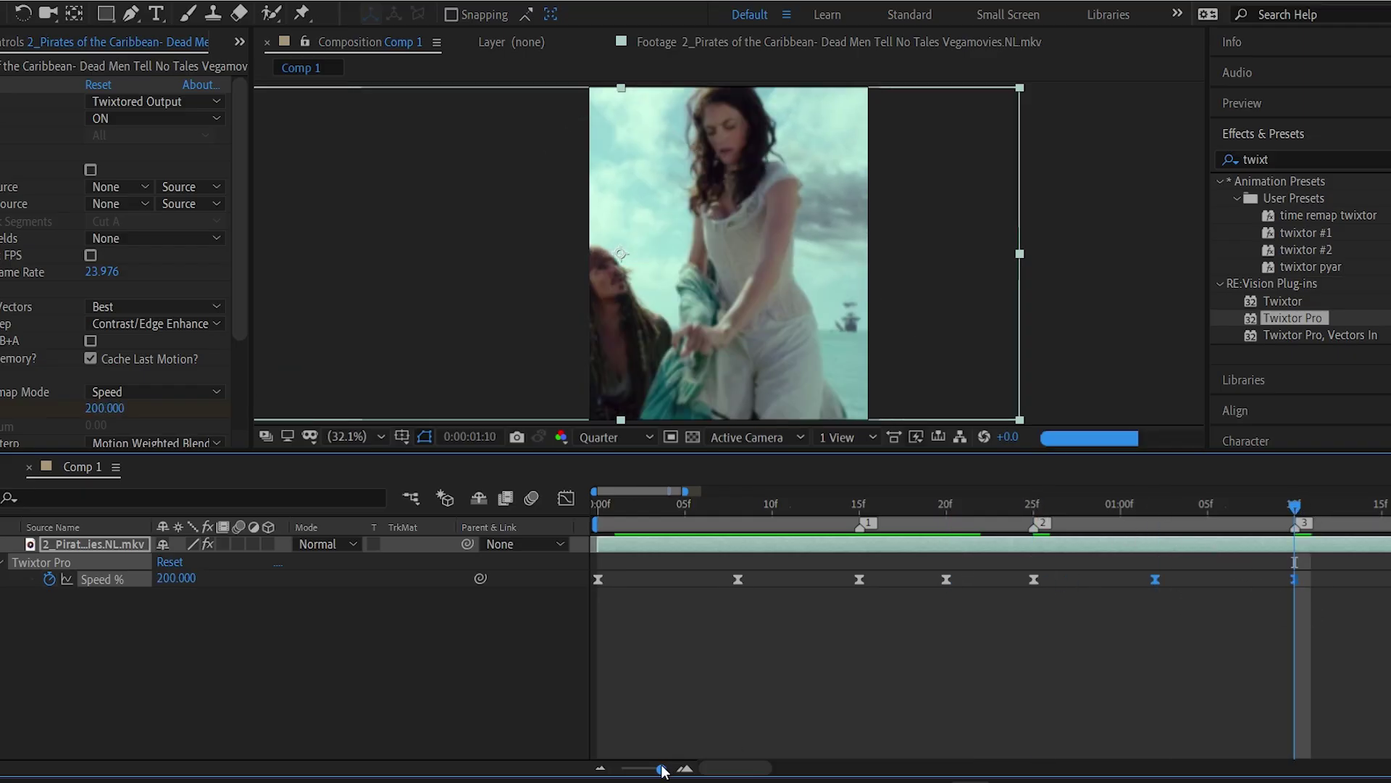
Paste the Speed % keyframe pair at 0:00:01:18 and preview the retimed clip from the start
drag(662, 768, 655, 768)
click(960, 505)
key(ctrl+v)
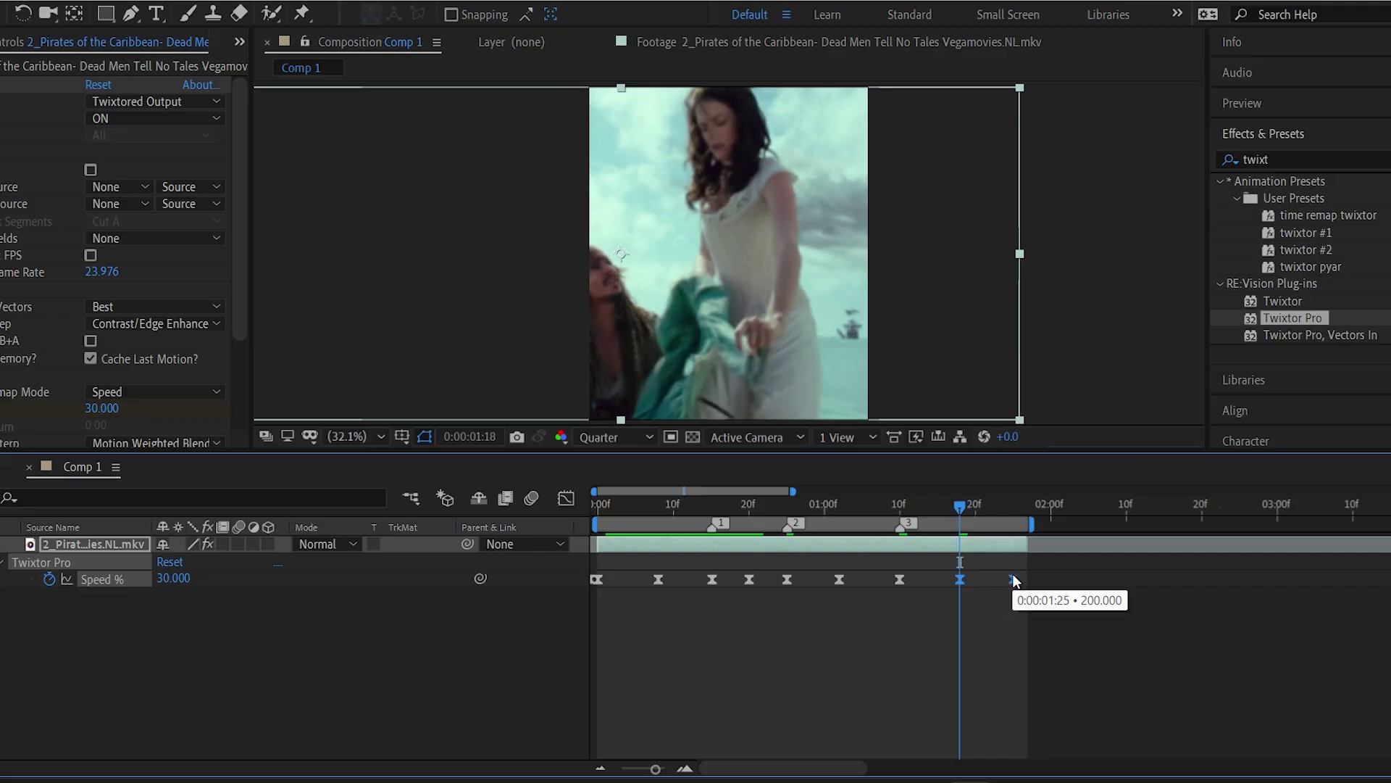
key(Home)
key(space)
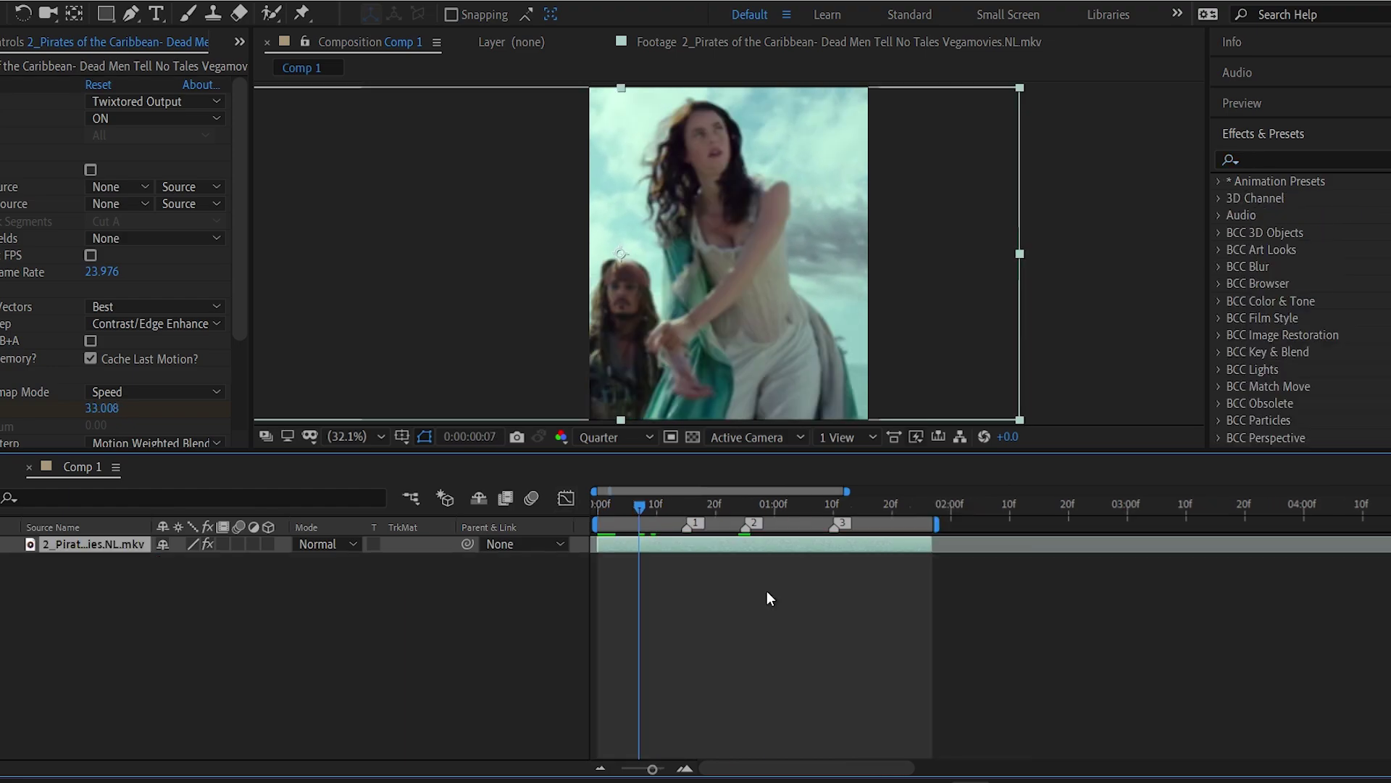
Pre-compose the retimed video layer, moving its attributes into the new composition
key(ctrl+shift+c)
click(639, 369)
click(655, 392)
click(741, 513)
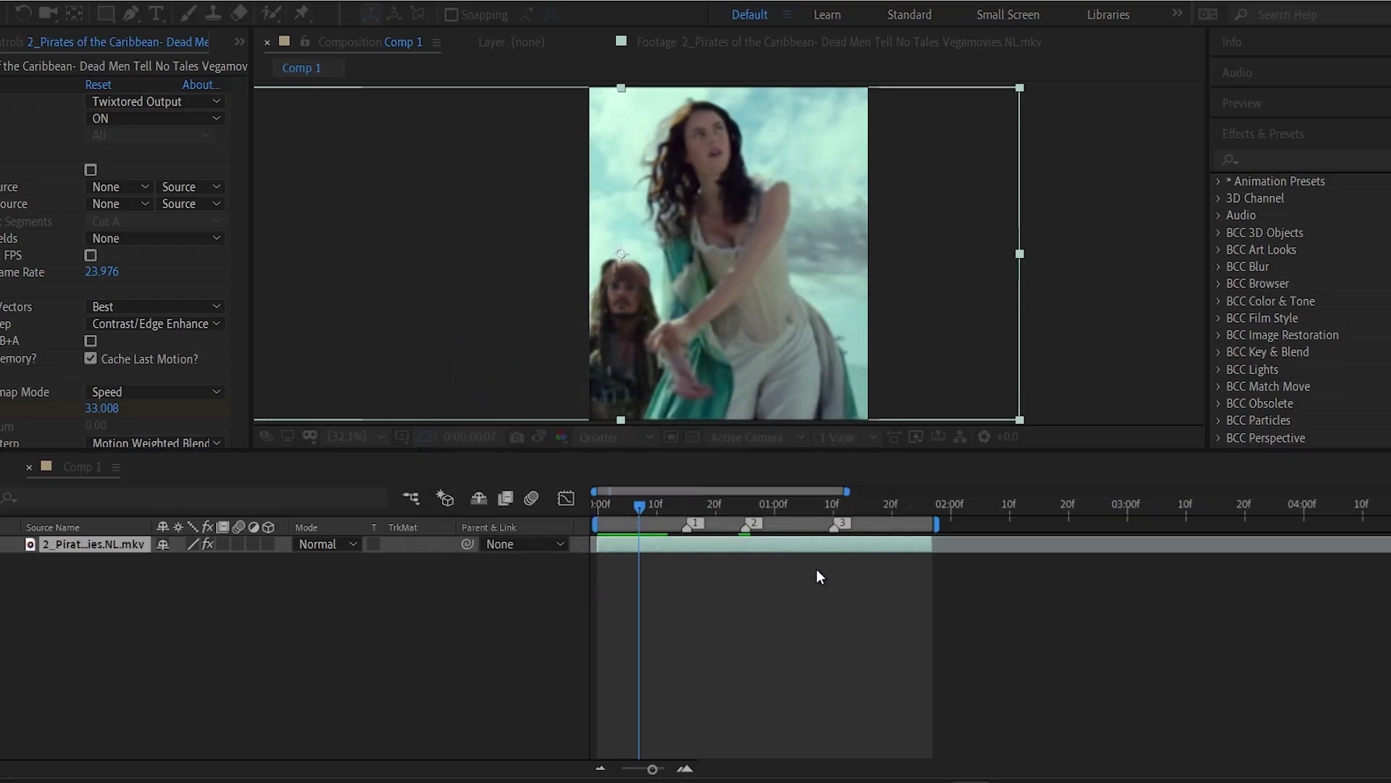
Find and apply S_BlurMoCurves to the pre-composed layer, and split the layer at marker 1
click(1335, 158)
text(blur)
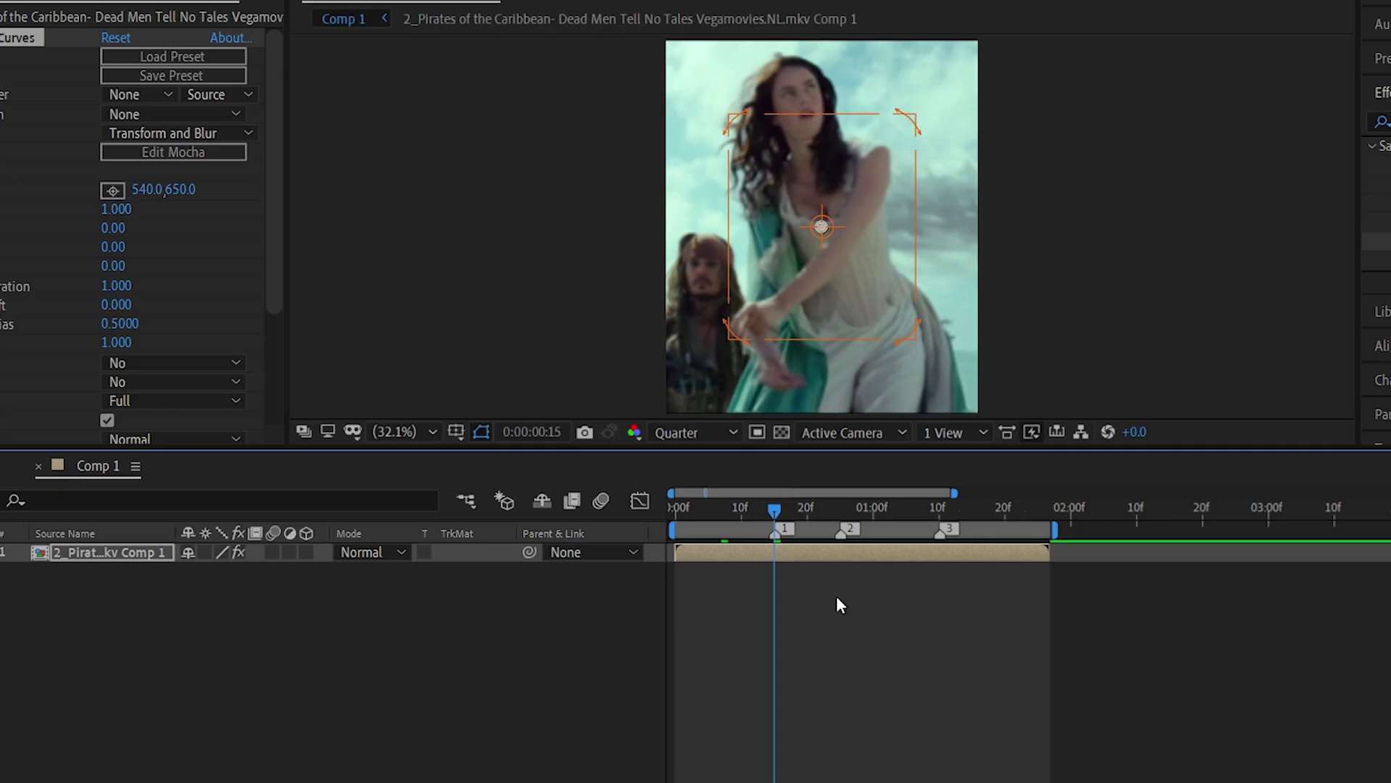
key(ctrl+shift+d)
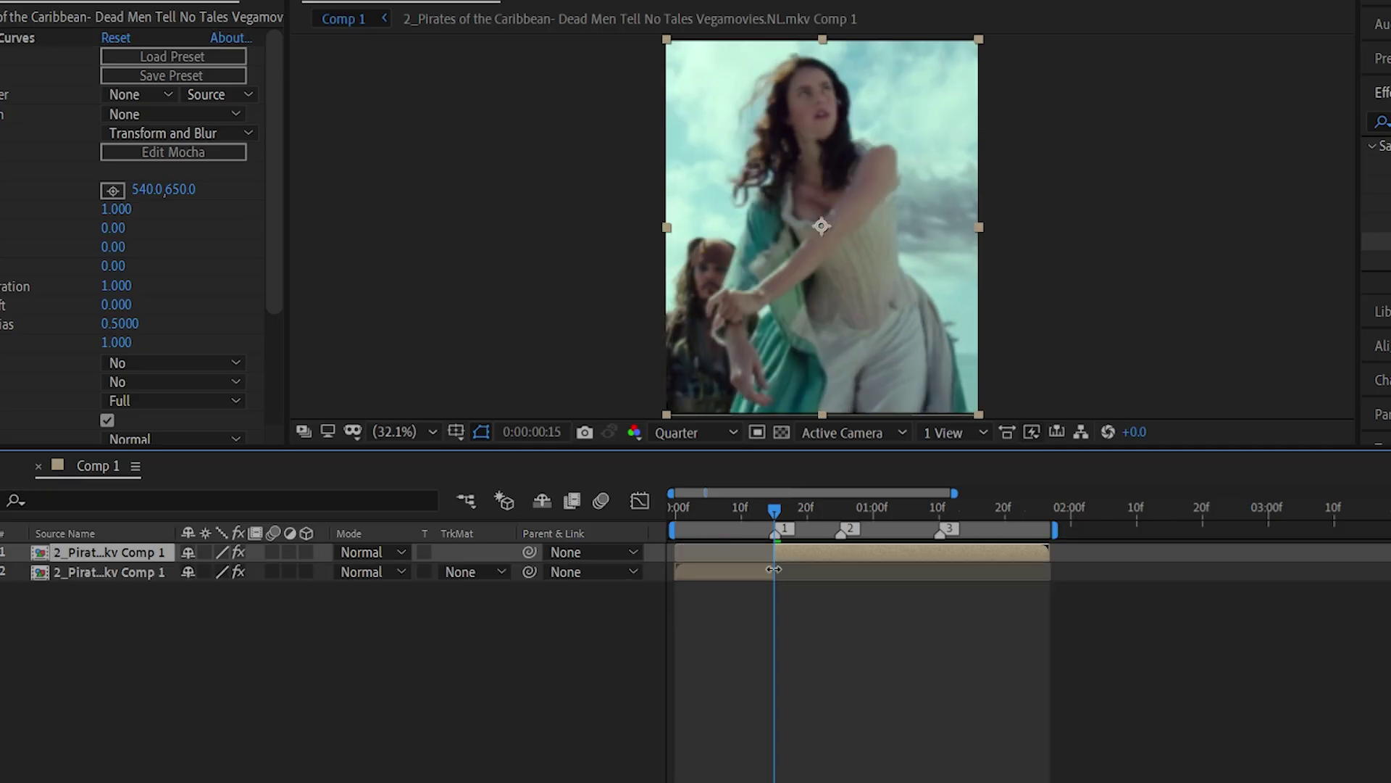
Keyframe the first segment's Z Dist from 1.000 at frame 0 to 0.700 at frame 14, and move the effect center to about 496, 204
key(Home)
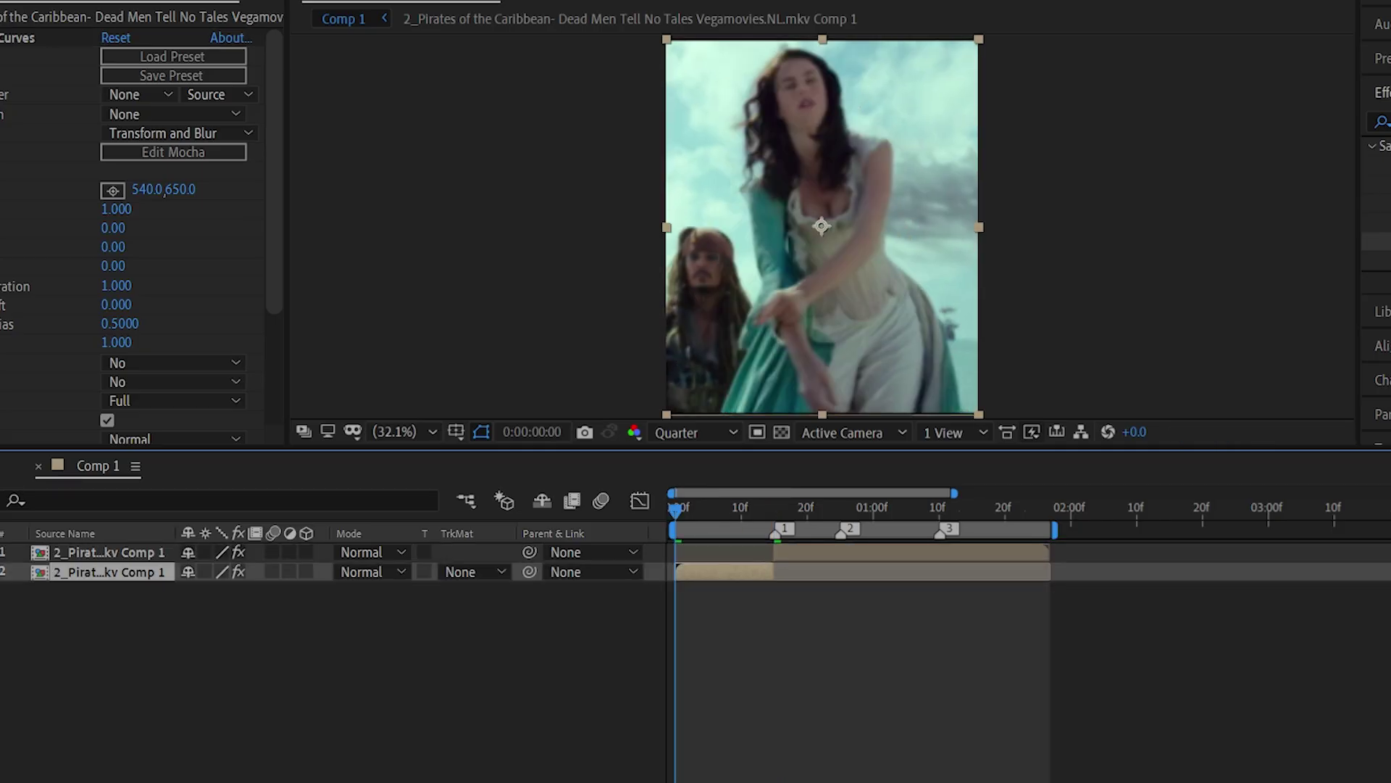
click(2, 208)
key(u)
key(o)
drag(193, 610, 142, 594)
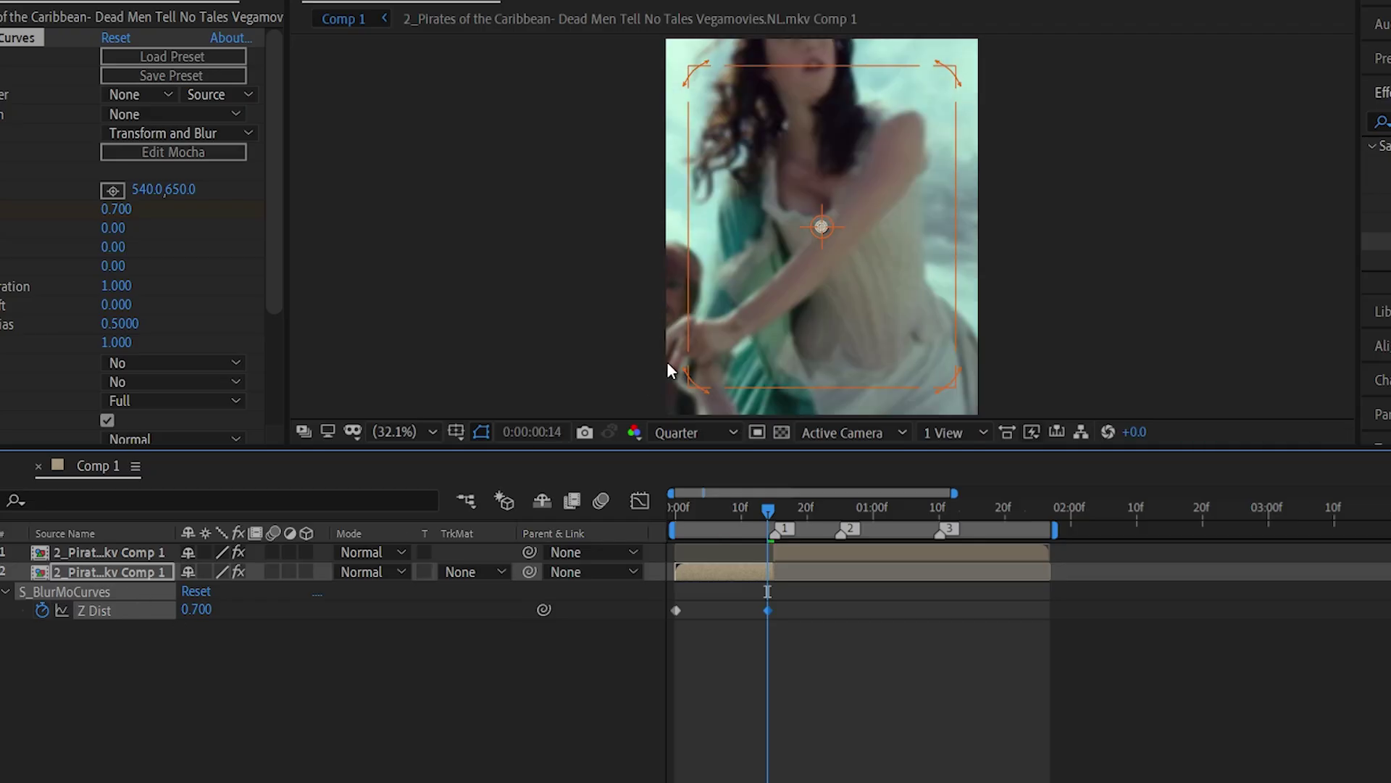
drag(816, 242, 805, 114)
Move the ending Z Dist keyframe to frame 15 and apply Easy Ease to both Z Dist keyframes
drag(798, 640, 663, 602)
key(=)
drag(821, 610, 833, 615)
key(F9)
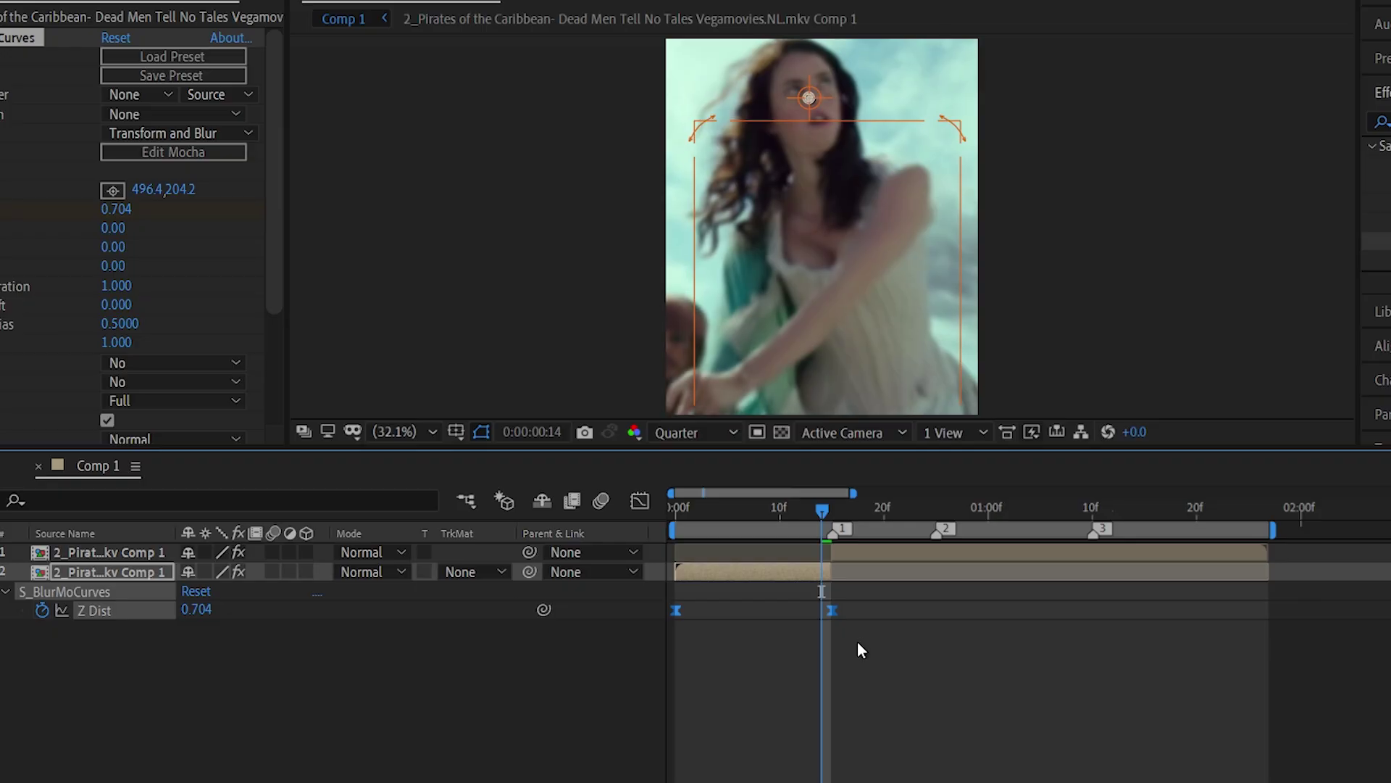
Display the Z Dist keyframes as a value graph fitted to the view
click(641, 501)
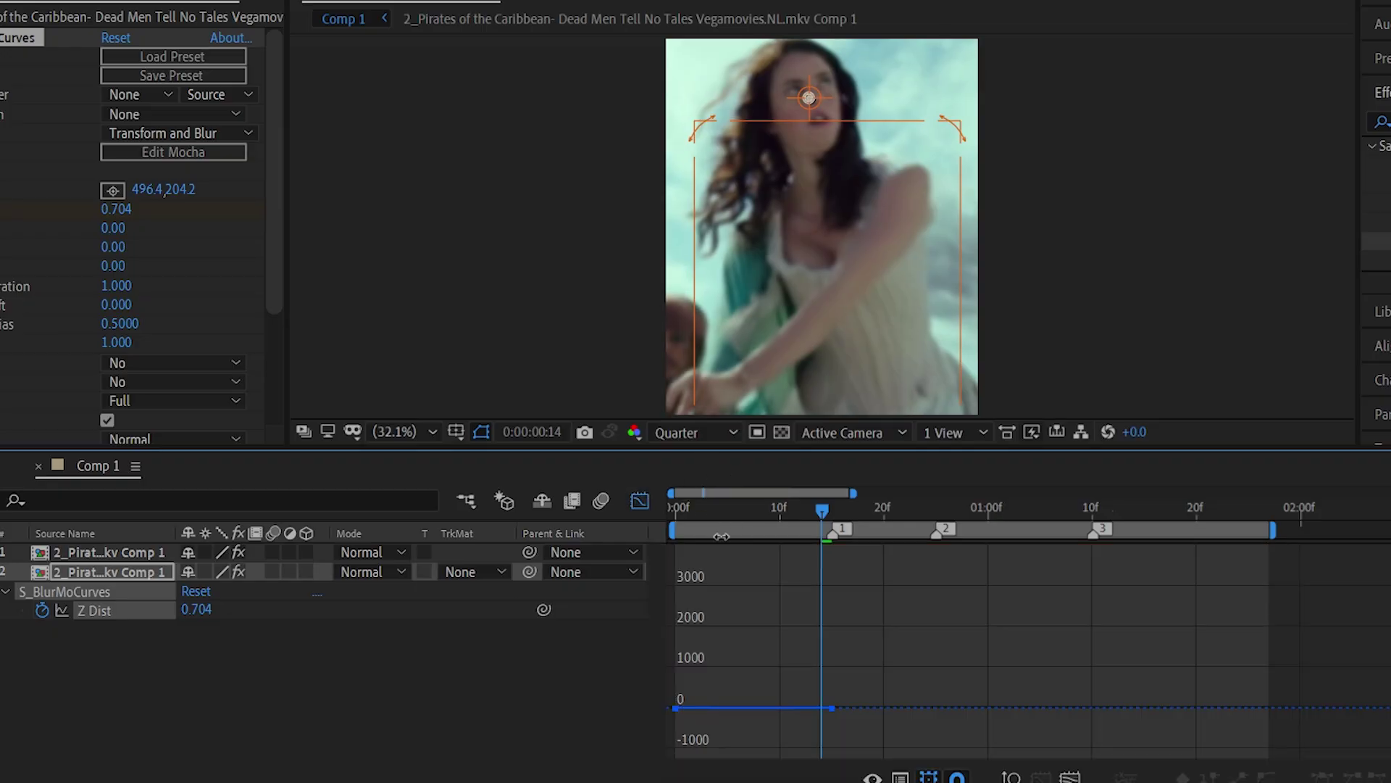
click(900, 777)
click(1011, 547)
click(1070, 777)
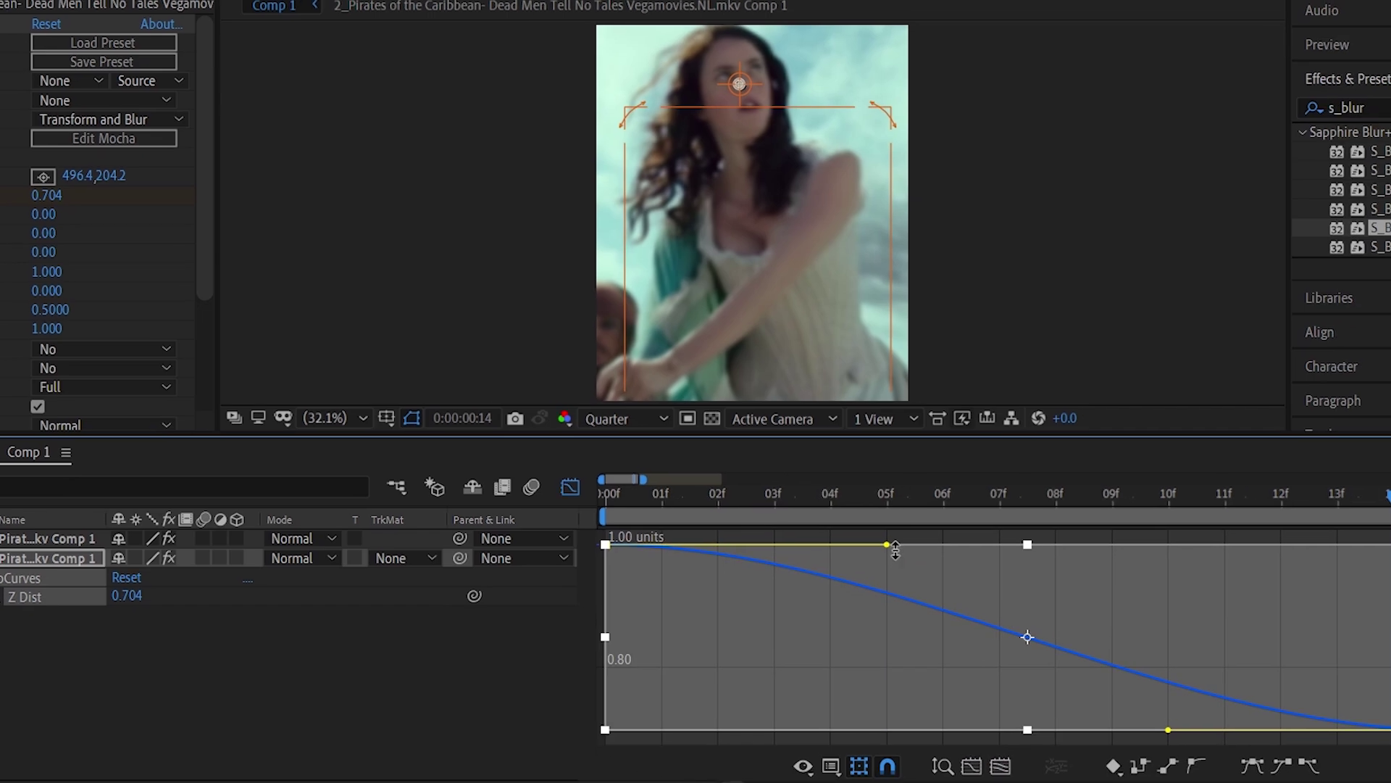
Shape the Z Dist curve with both keyframe handles so it drops steeply at each end and flattens in the middle
drag(892, 546, 755, 661)
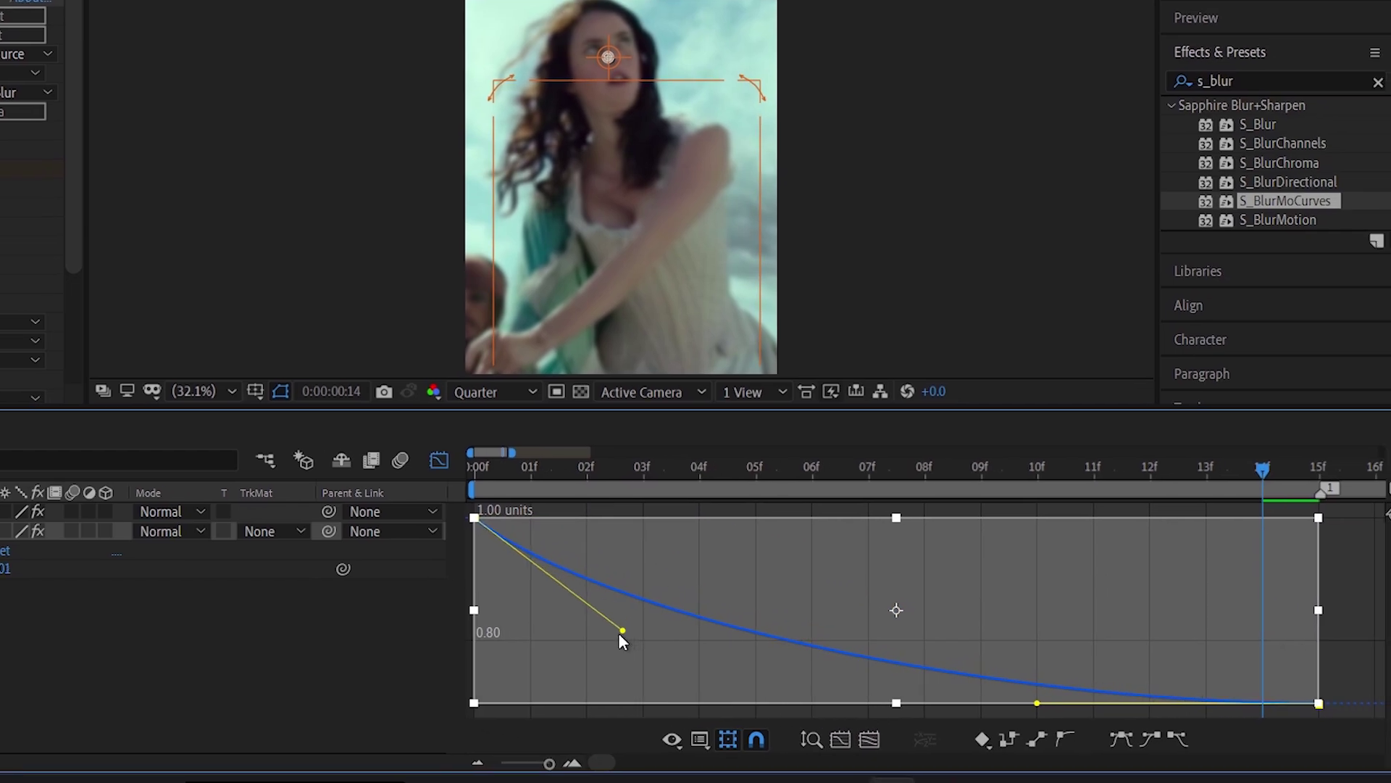
drag(621, 630, 599, 638)
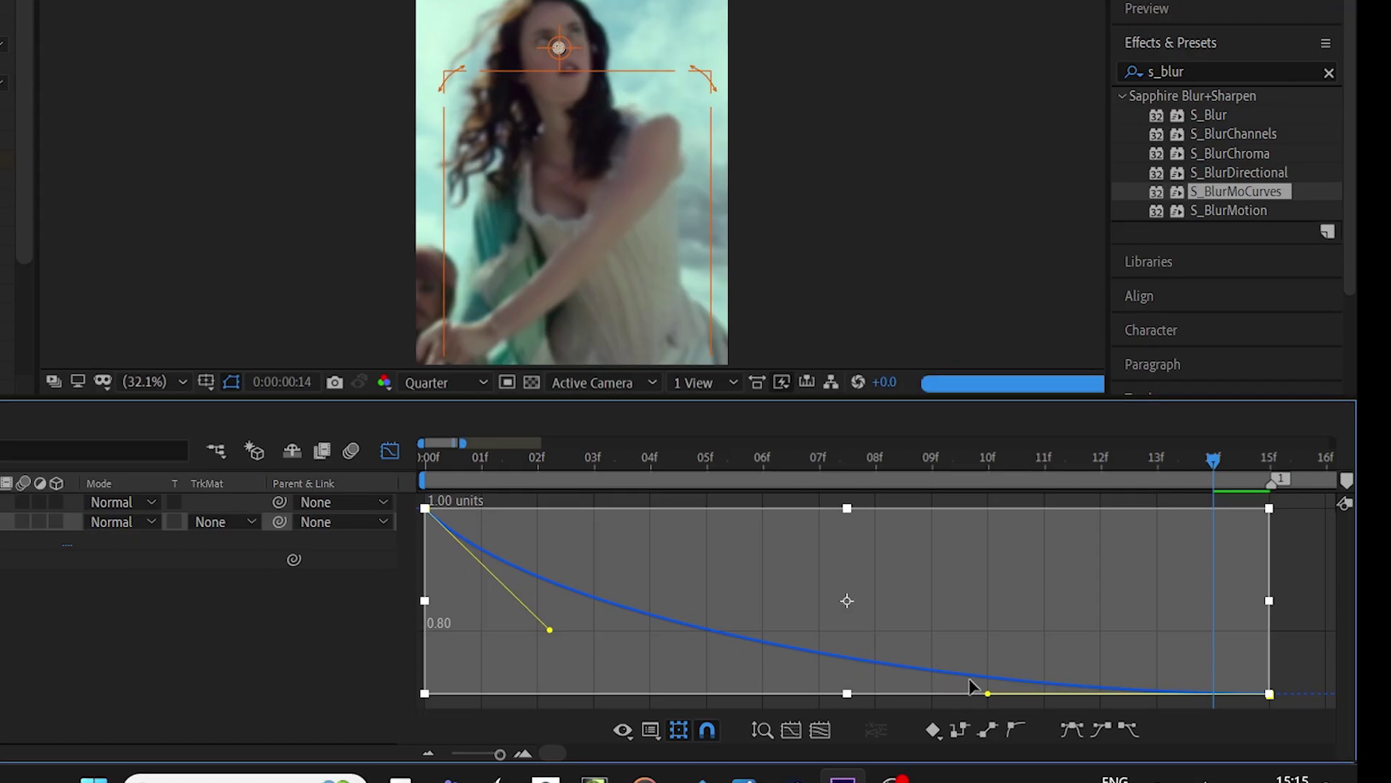
drag(988, 693, 1054, 599)
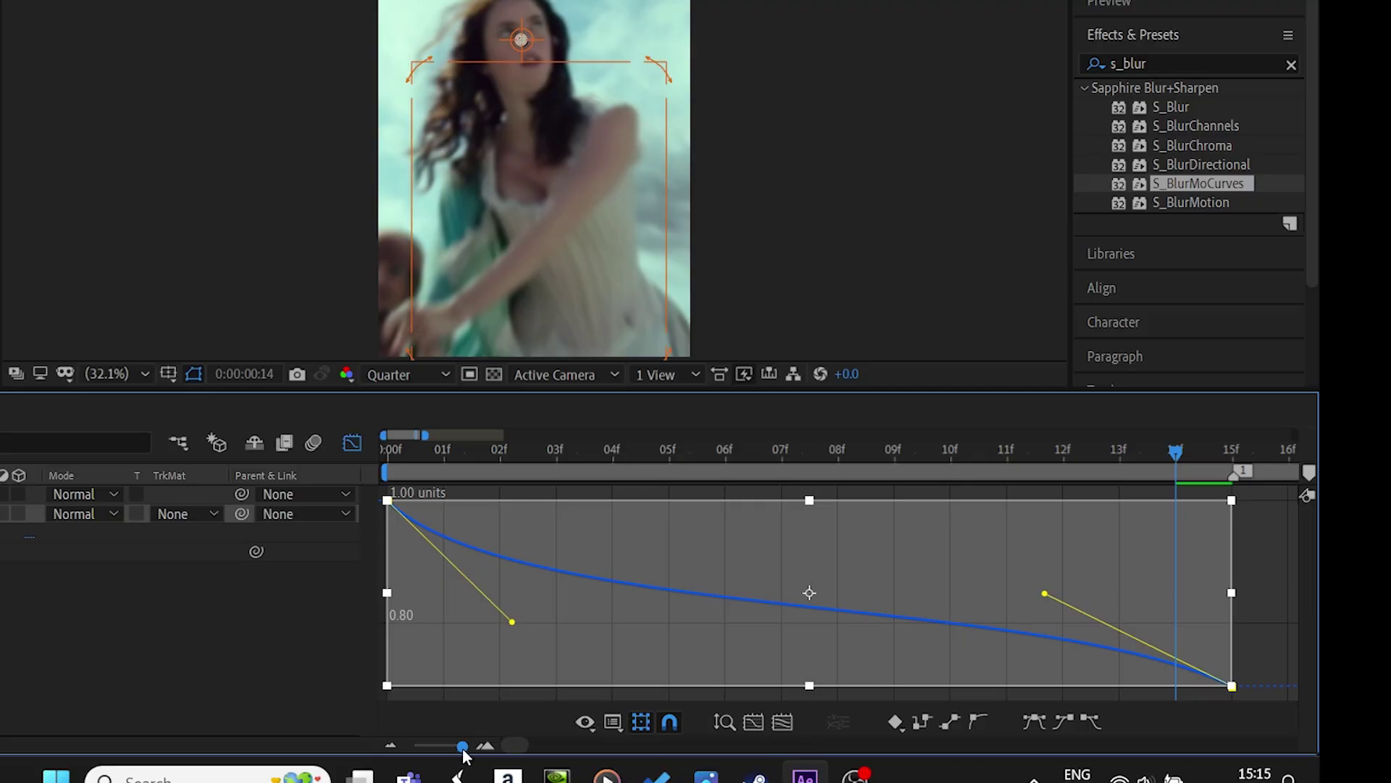
drag(462, 746, 456, 746)
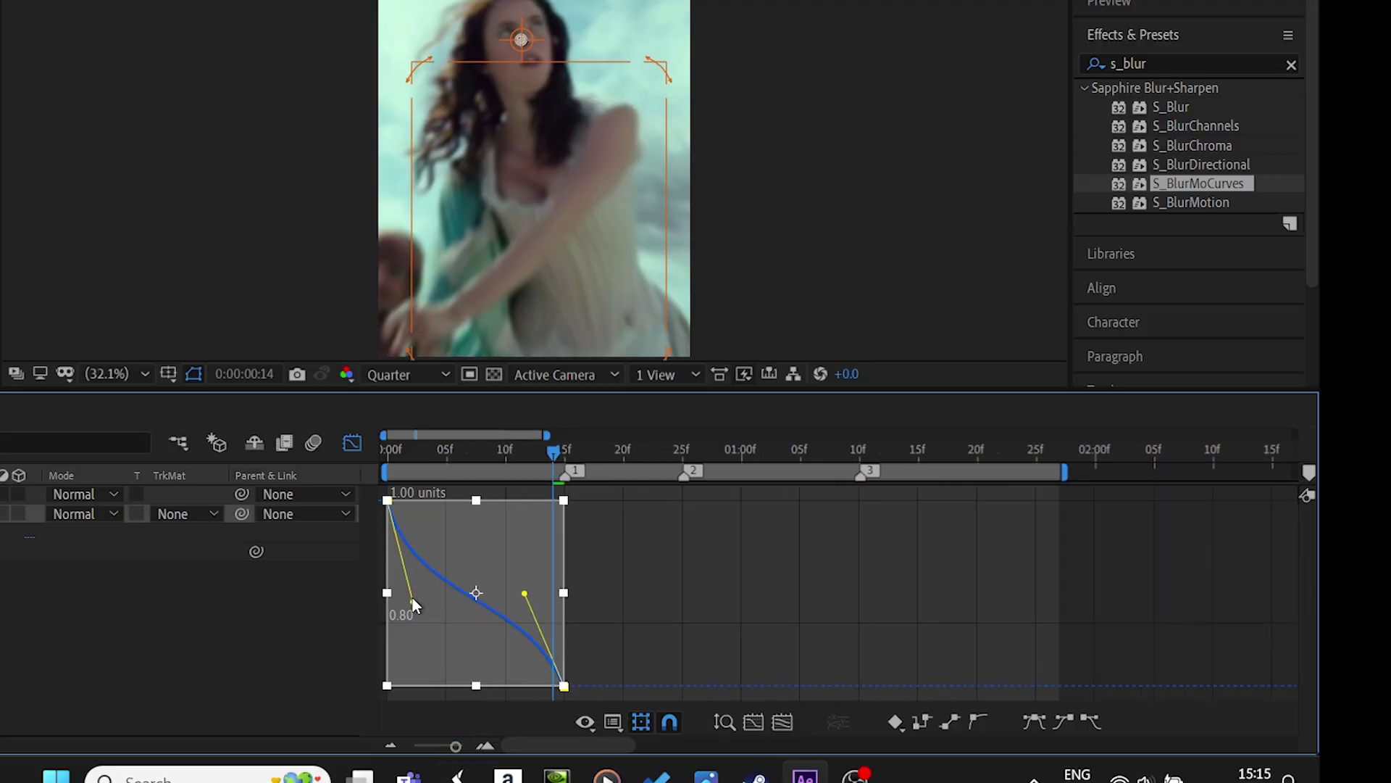
drag(417, 605, 418, 601)
drag(527, 593, 536, 595)
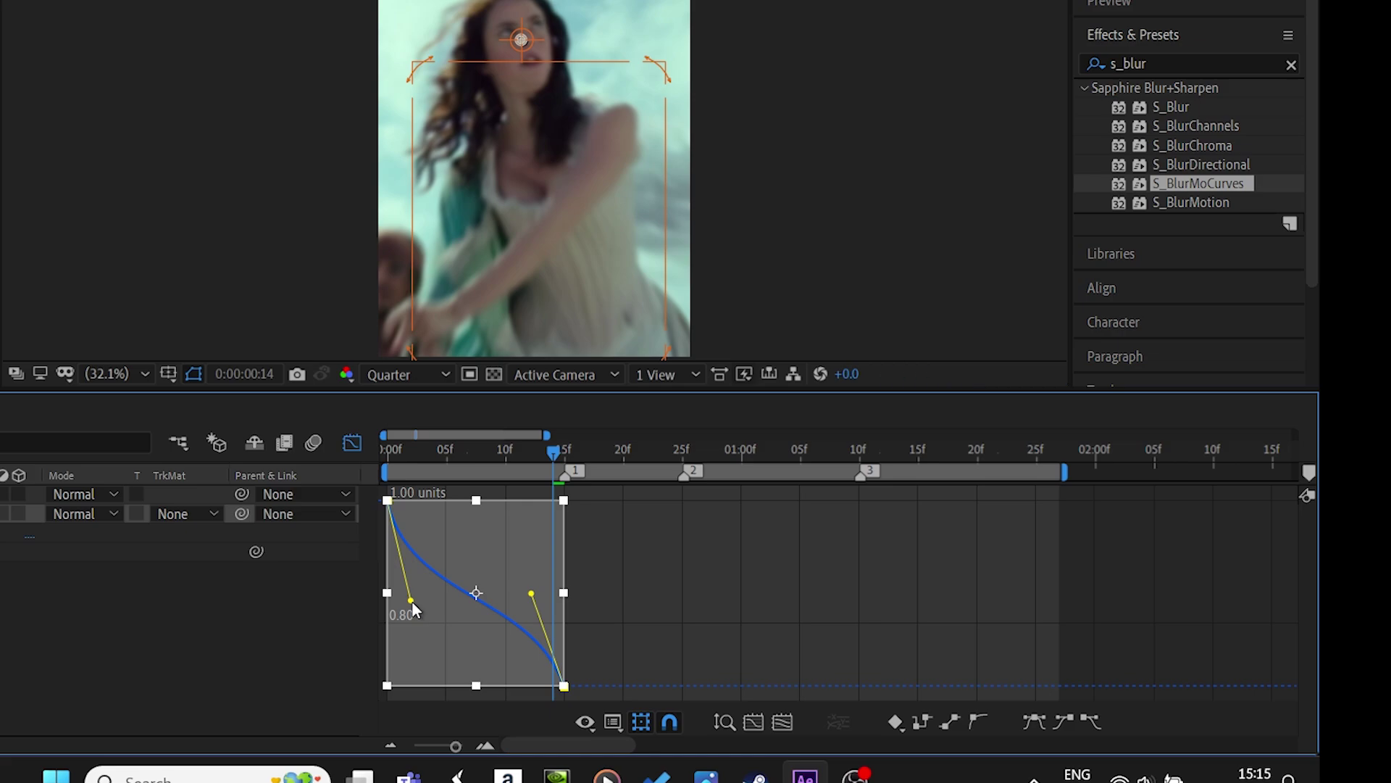
Finish steepening the start of the first segment's Z Dist curve and preview the zoom from the composition's beginning
drag(411, 603, 411, 606)
click(355, 445)
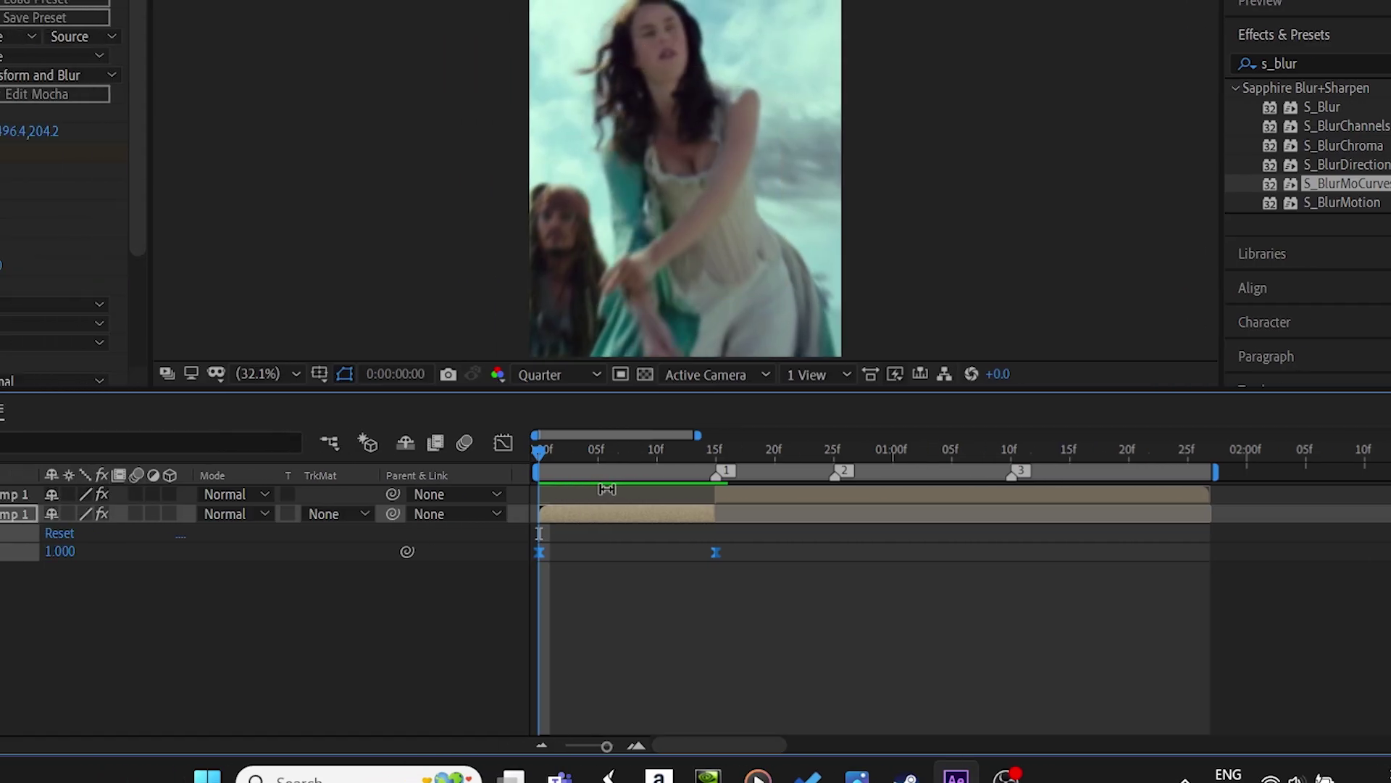
key(space)
Collapse the first segment's keyframes and split the remaining clip layer at marker 2, frame 25
click(862, 497)
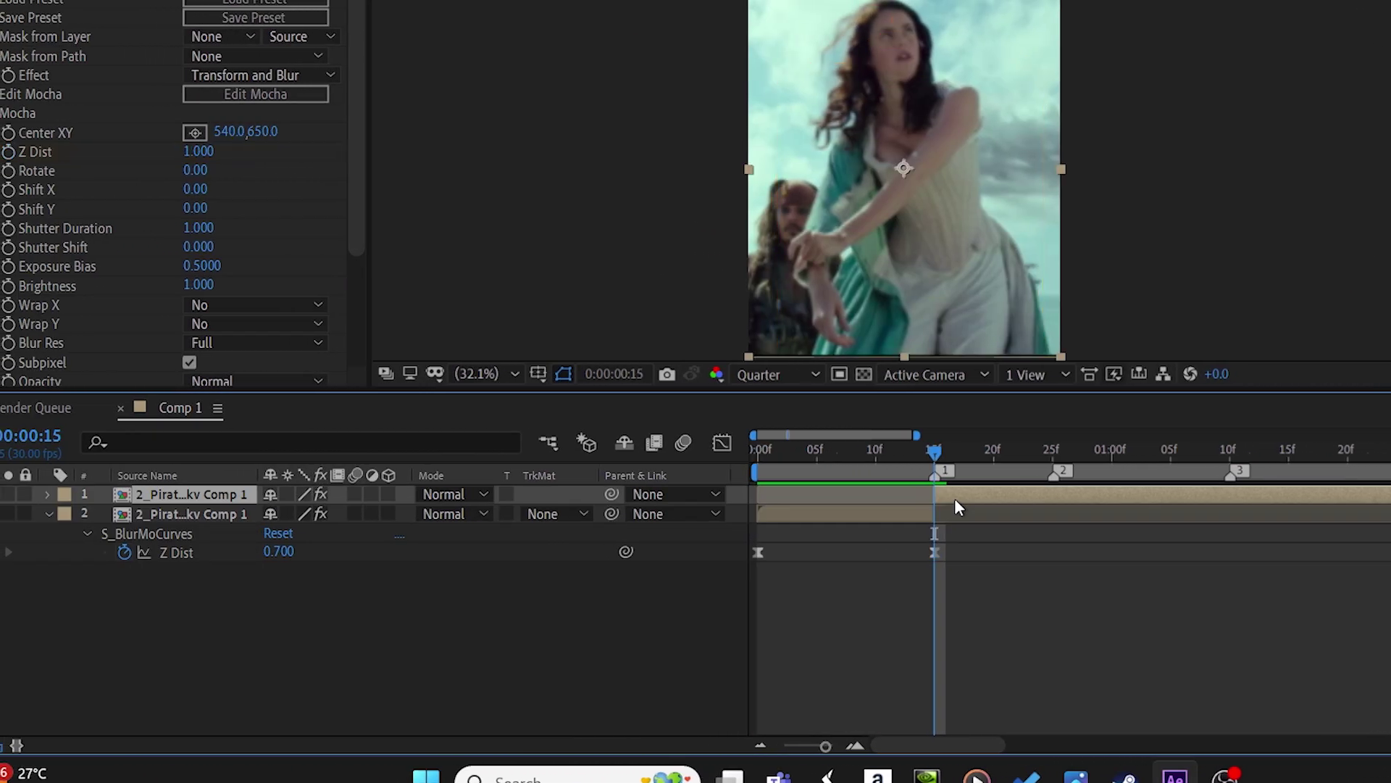
click(807, 516)
key(u)
click(967, 493)
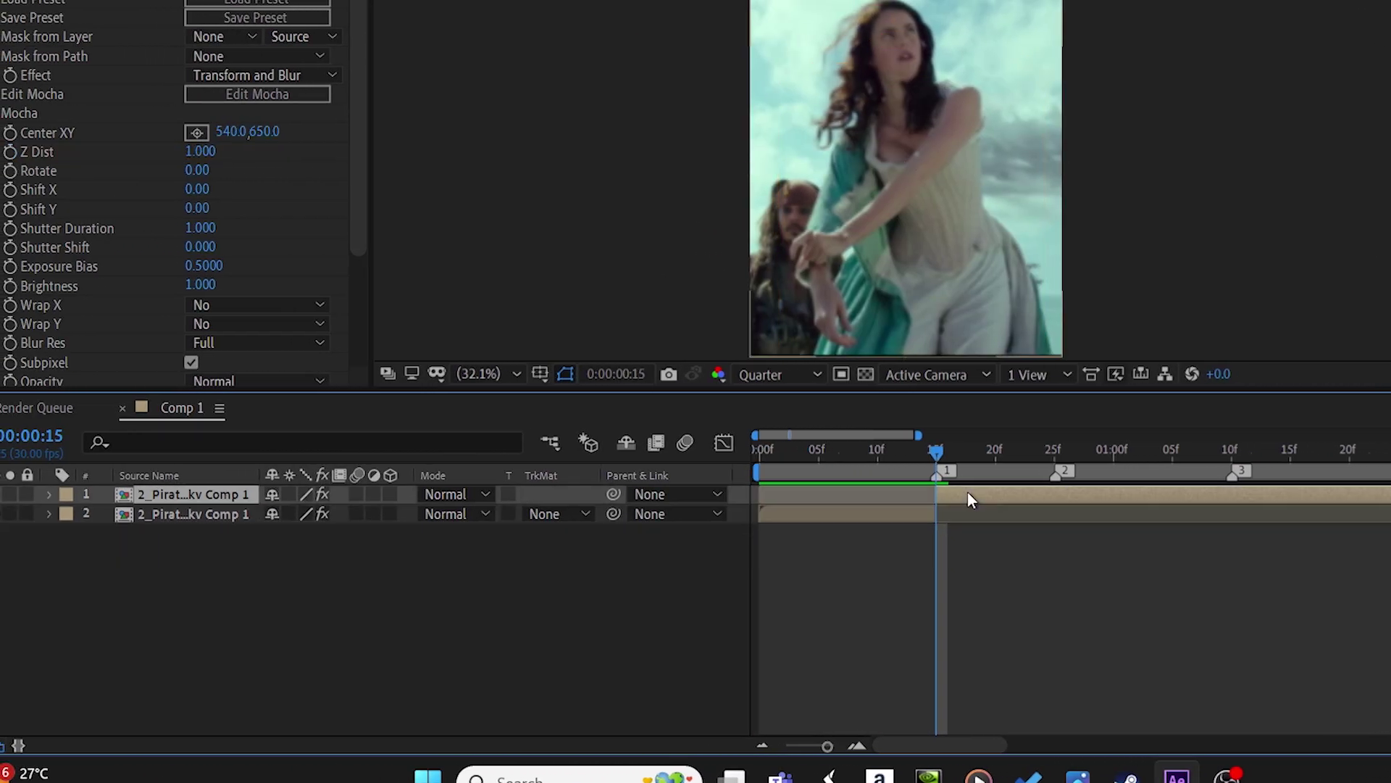
drag(936, 449, 1054, 449)
key(ctrl+shift+d)
Keyframe the second segment's Z Dist from 0.650 at frame 15 to 1.000 at frame 25, with the effect center at about 524, 195
key(j)
drag(194, 152, 158, 158)
drag(906, 169, 900, 37)
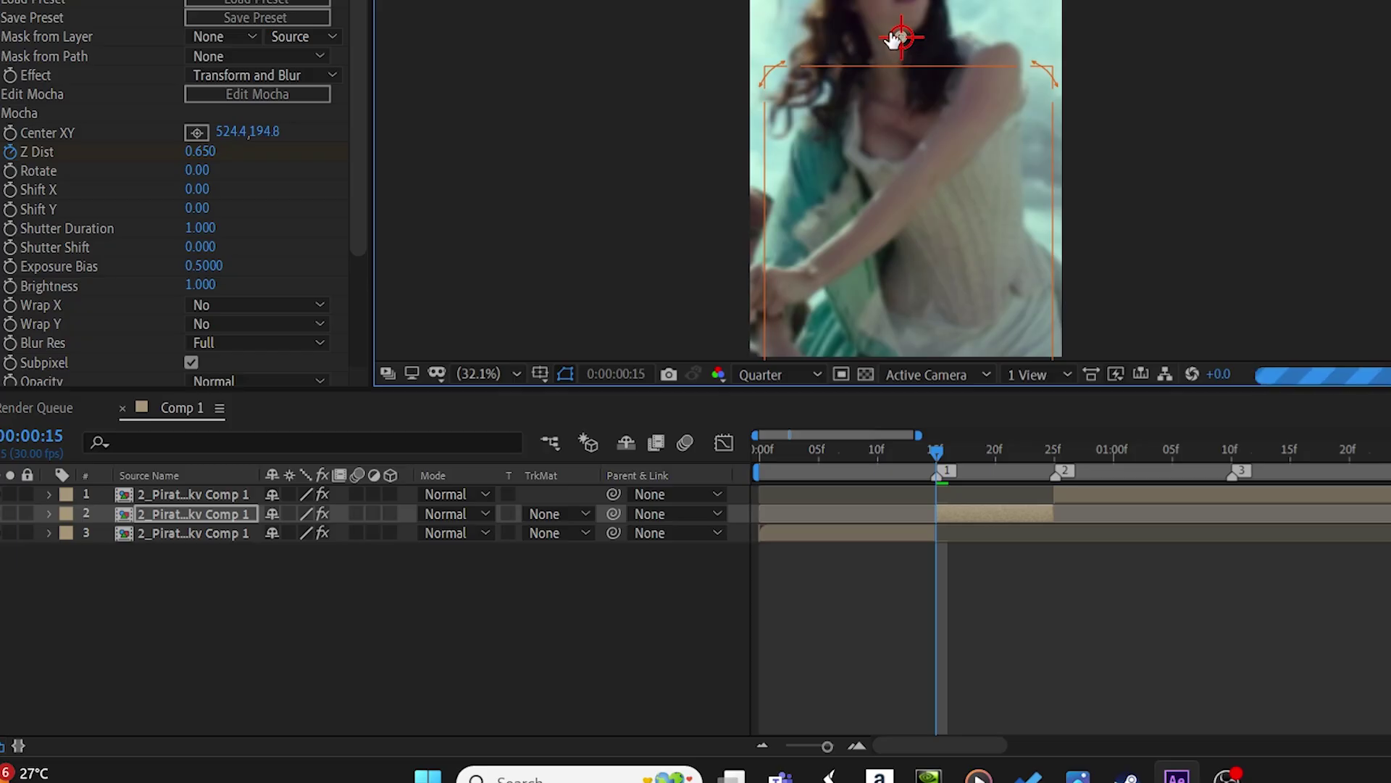
key(u)
key(k)
key(k)
click(200, 152)
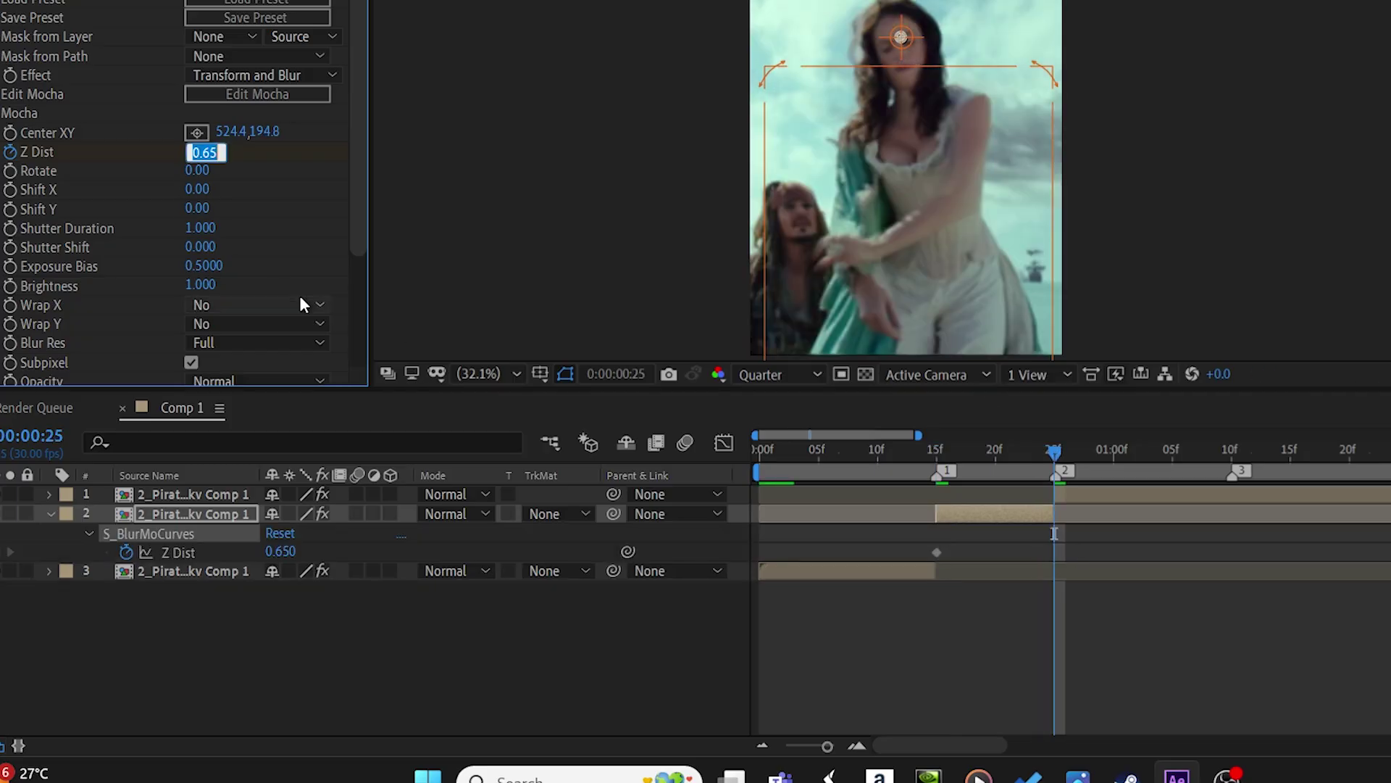
text(1)
key(Return)
Apply Easy Ease to both of the second segment's Z Dist keyframes and display their value graph fitted to the view
drag(1097, 566, 873, 550)
key(F9)
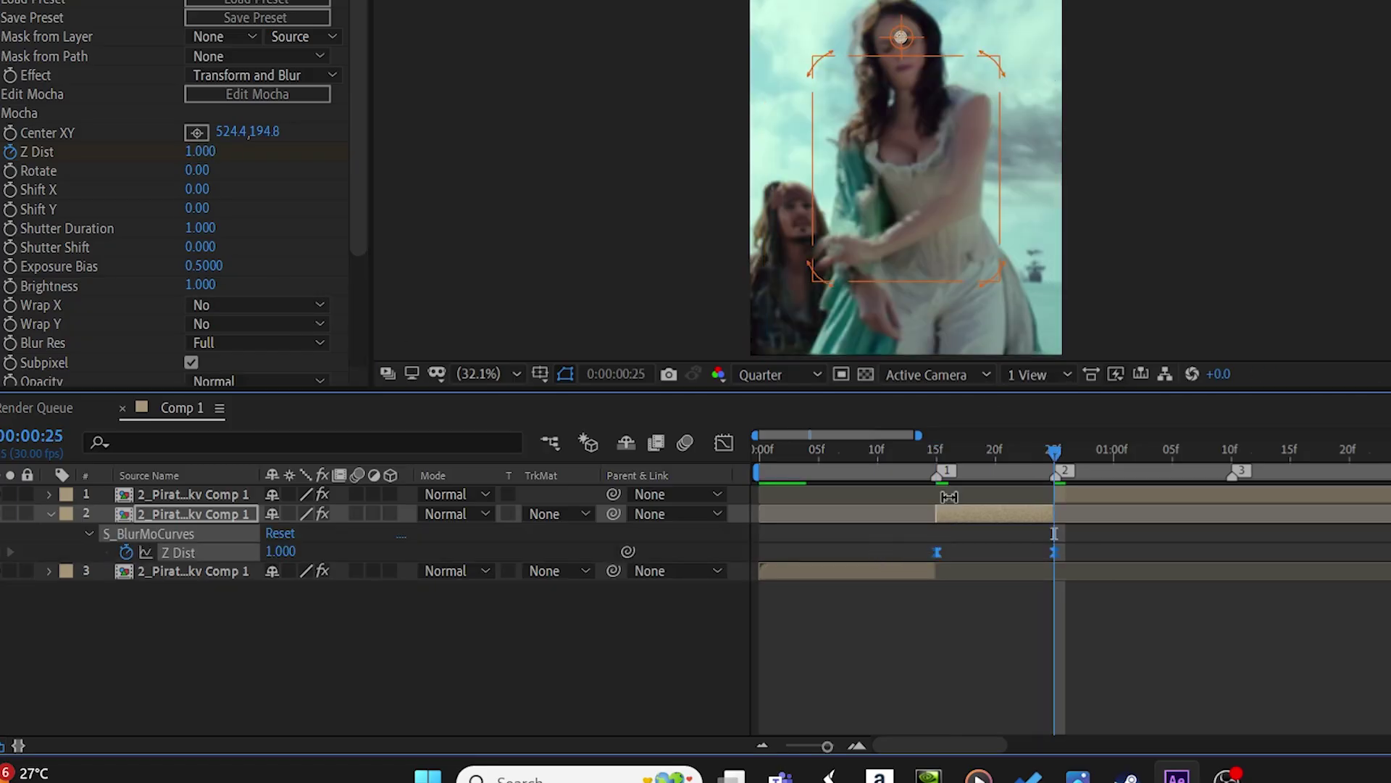
click(971, 450)
click(724, 442)
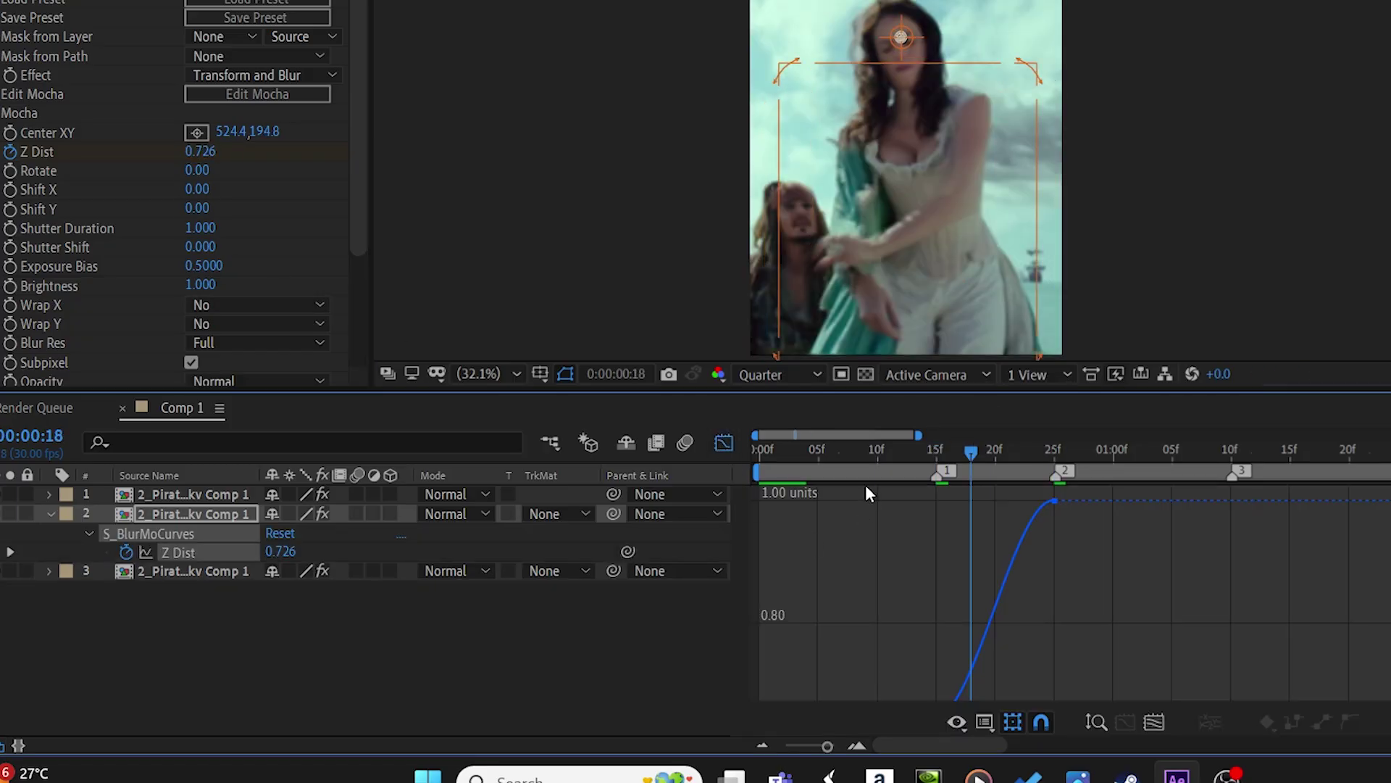
click(1154, 721)
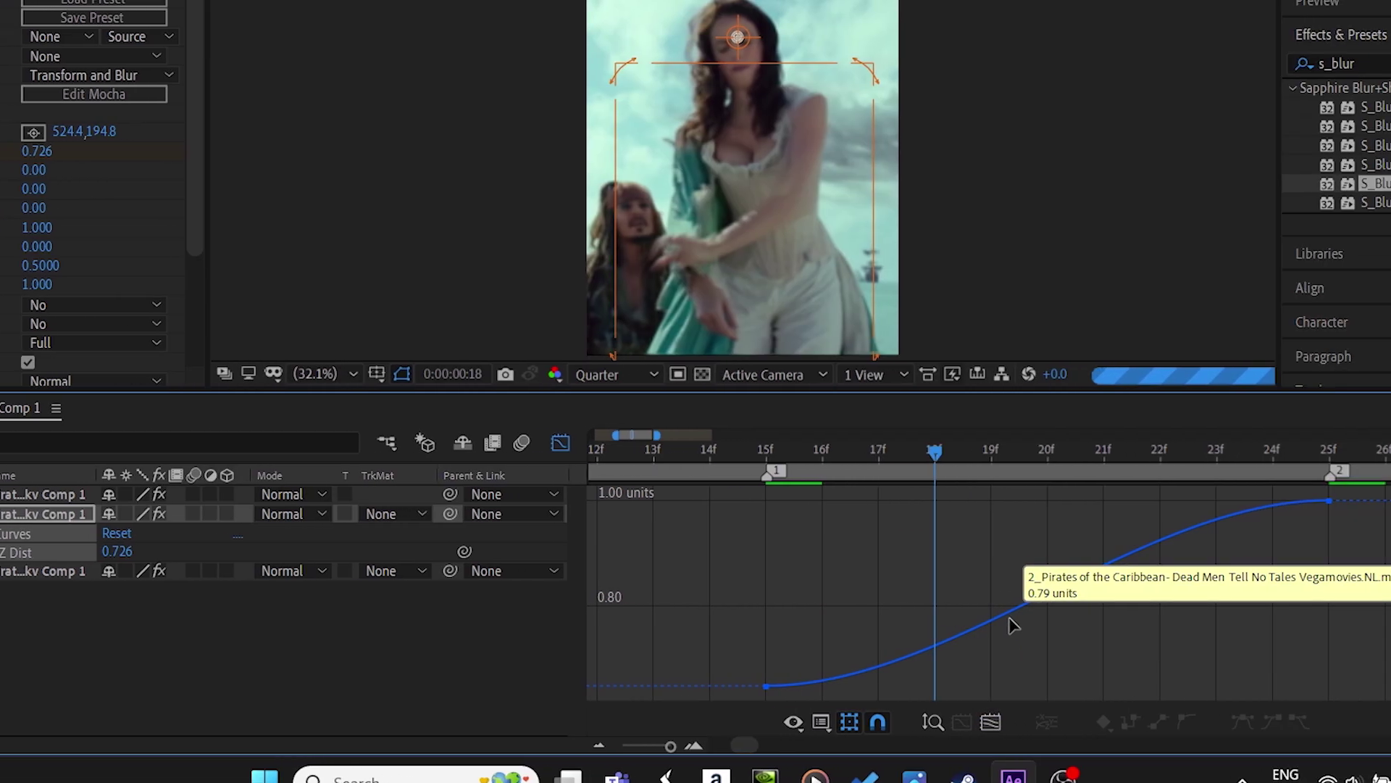
Shape the second segment's Z Dist curve with both keyframe handles so it rises steeply at each end and flattens in the middle
double_click(1123, 608)
drag(932, 686, 840, 601)
drag(1123, 500, 1233, 623)
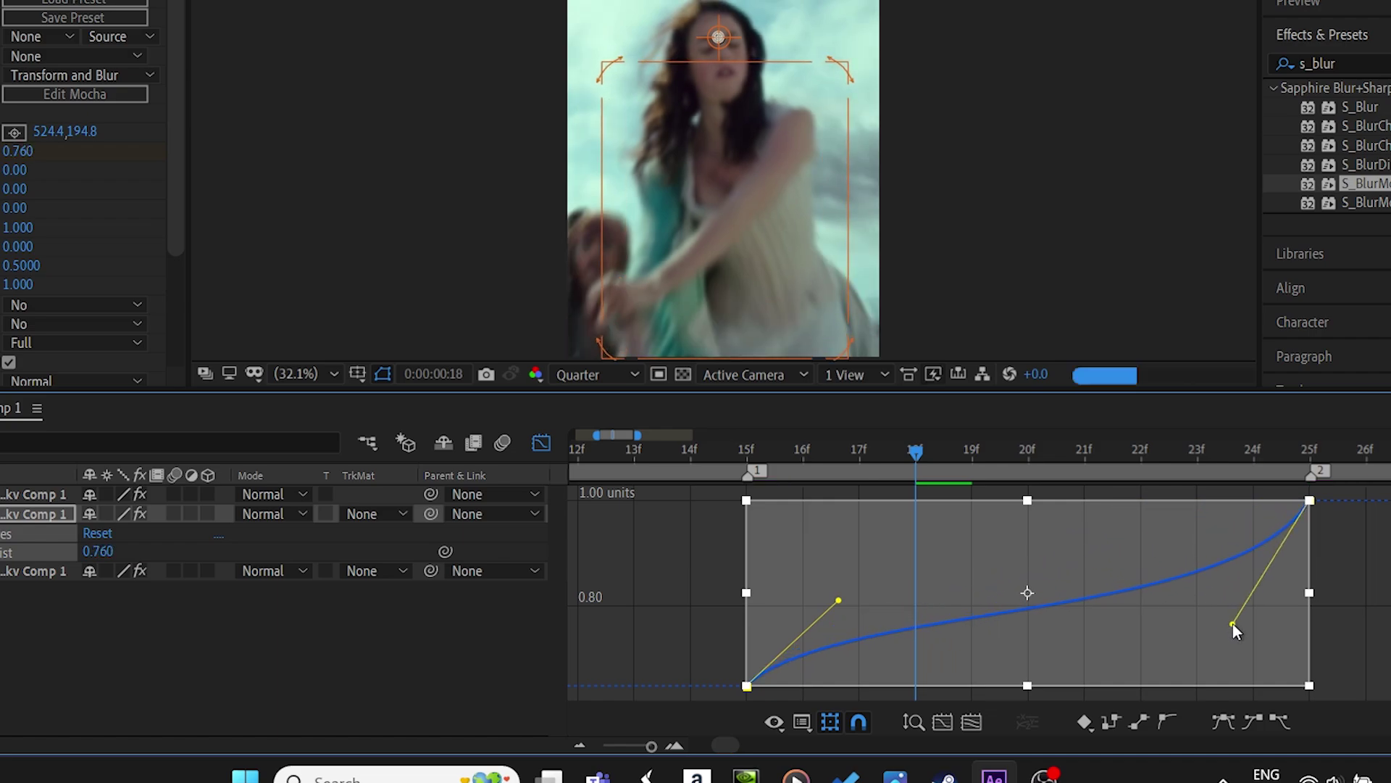
drag(656, 746, 659, 746)
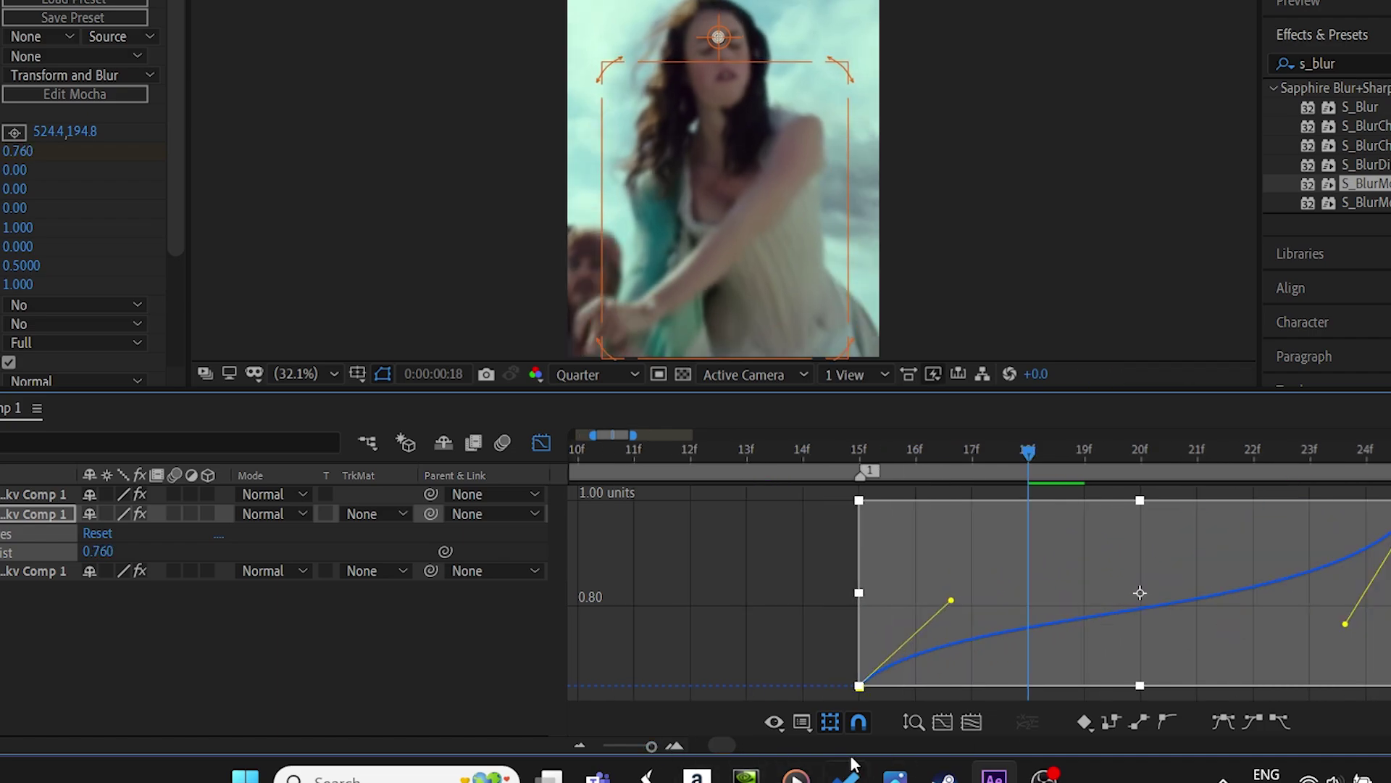
click(973, 721)
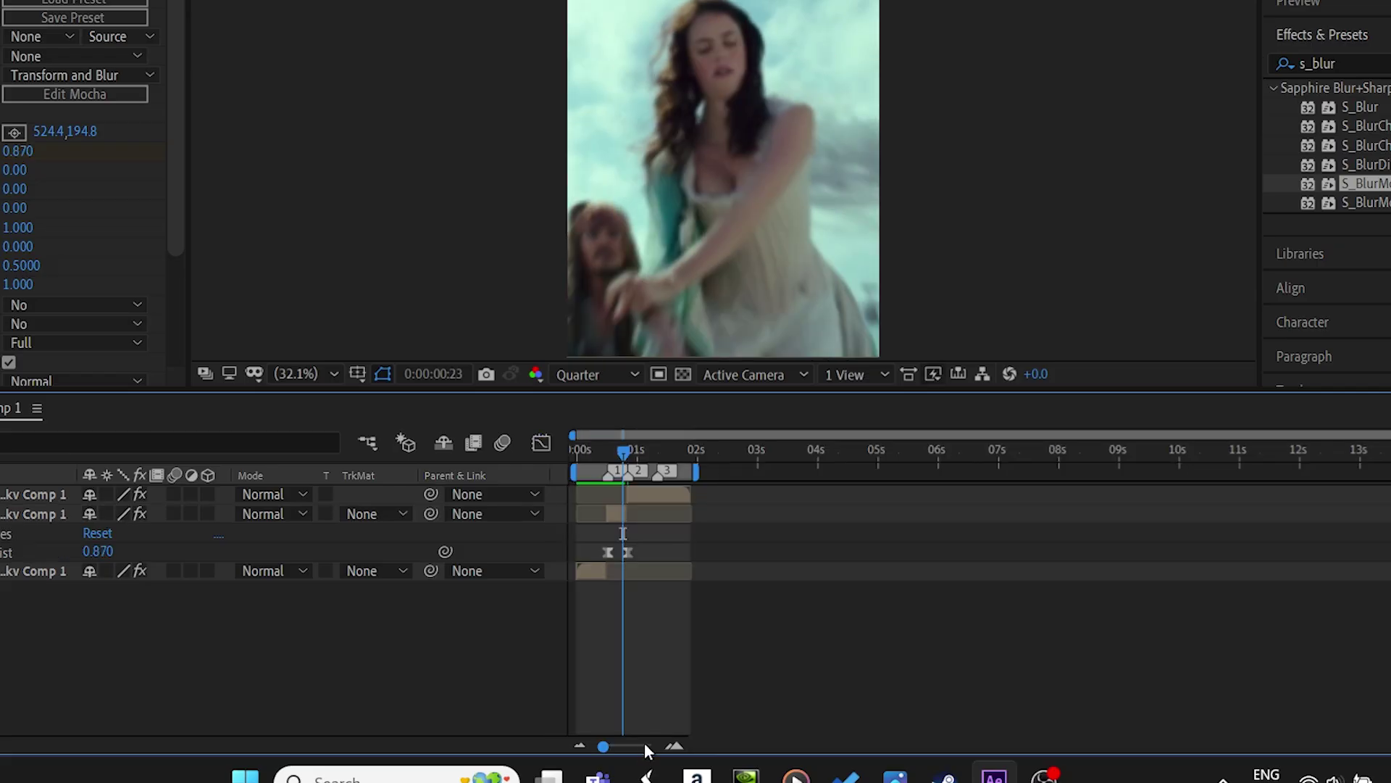
Collapse the second segment's keyframes and remove the S_BlurMoCurves effect from the clip layer that starts at marker 2
click(639, 745)
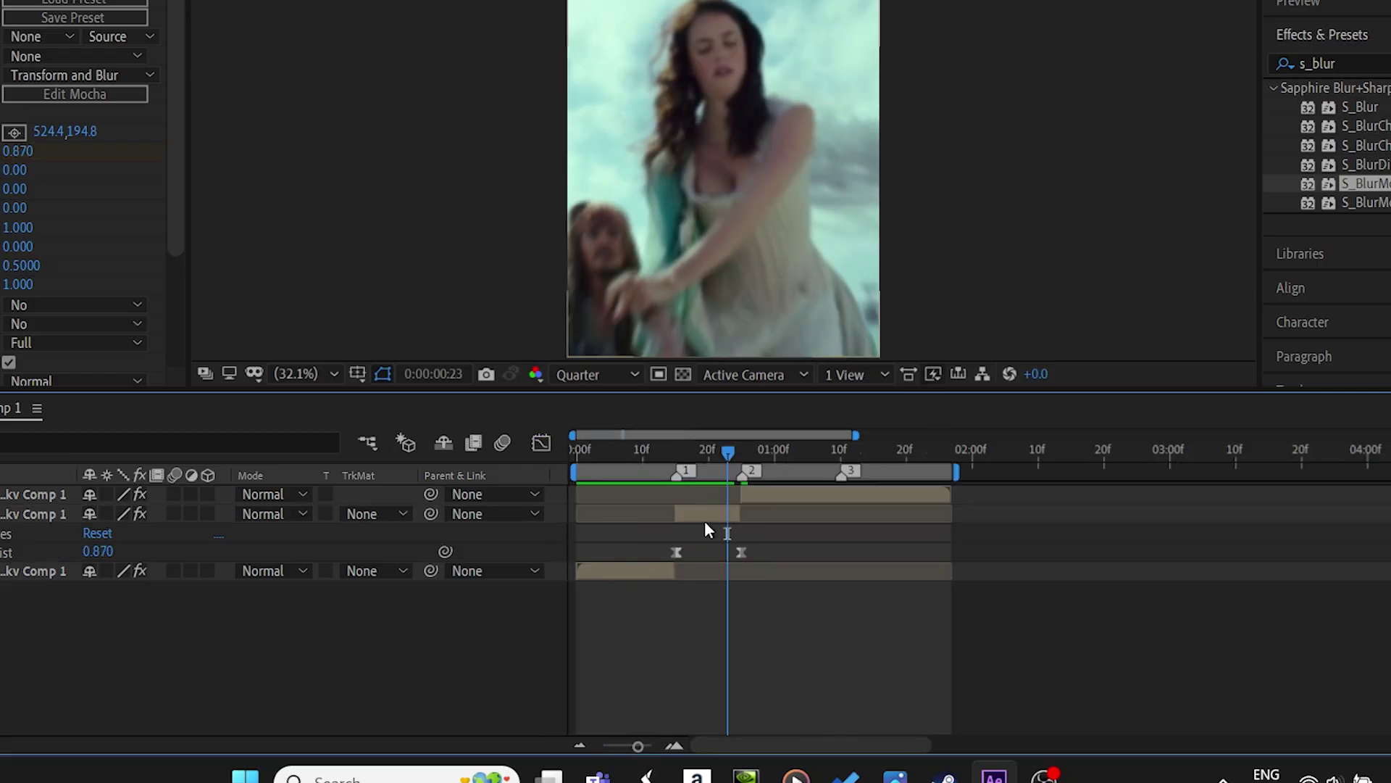
click(712, 514)
key(u)
click(815, 494)
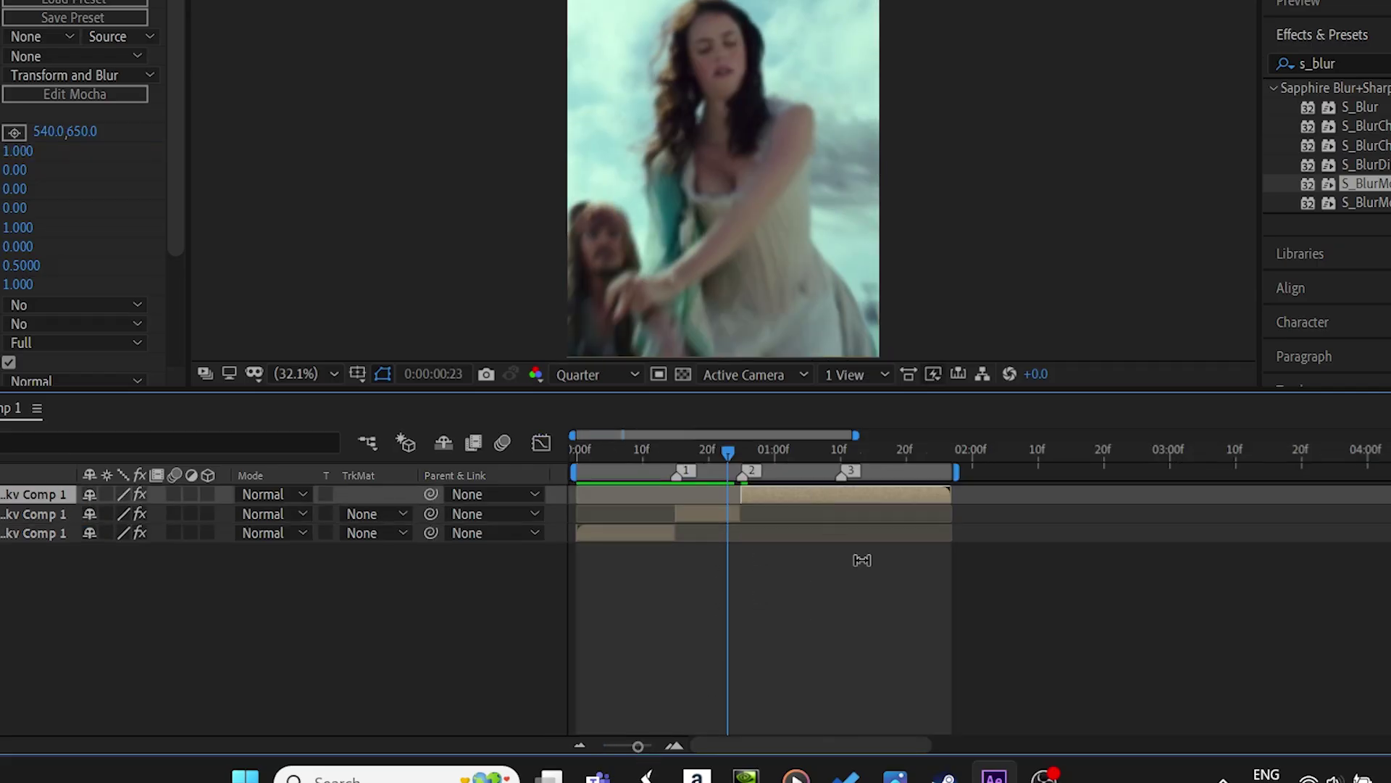
key(i)
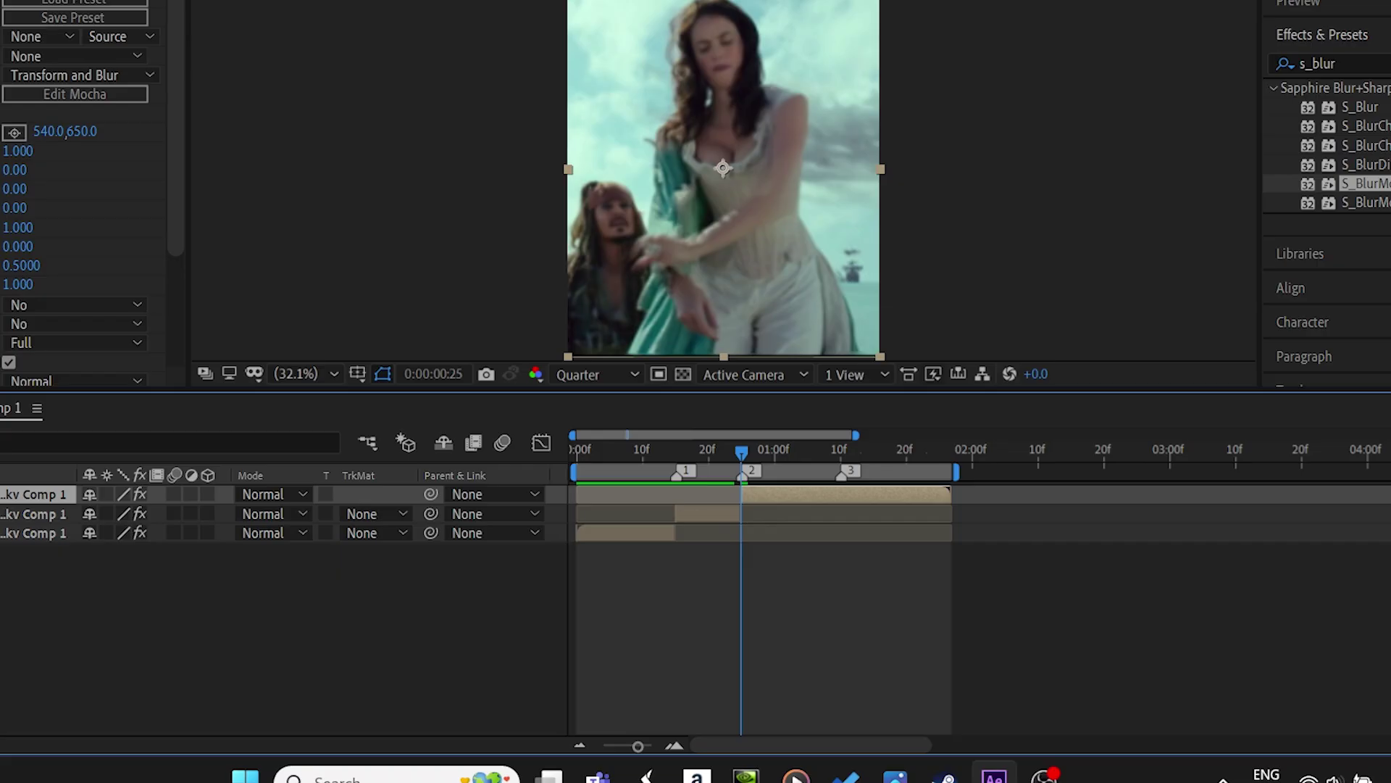
key(F3)
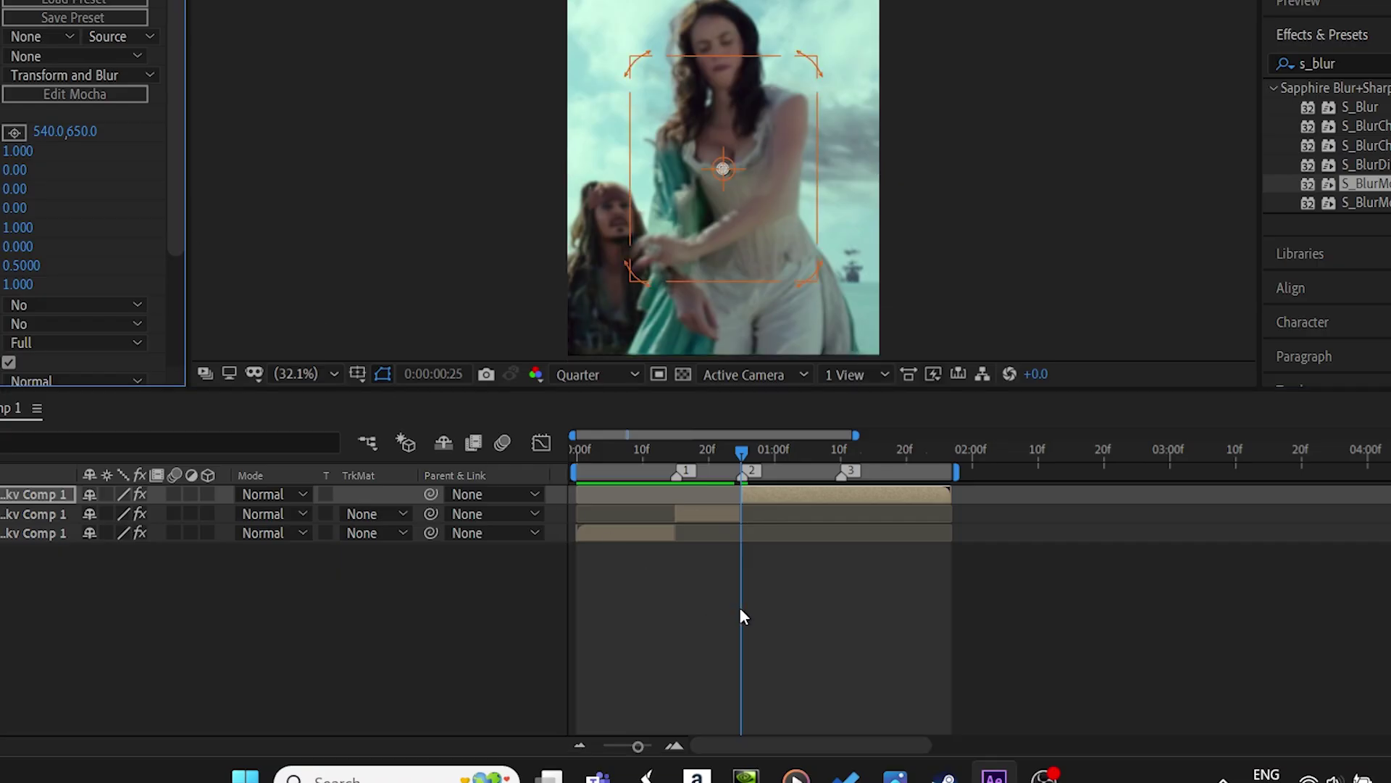
Copy the first segment's S_BlurMoCurves effect and split the remaining clip layer at marker 3
click(632, 532)
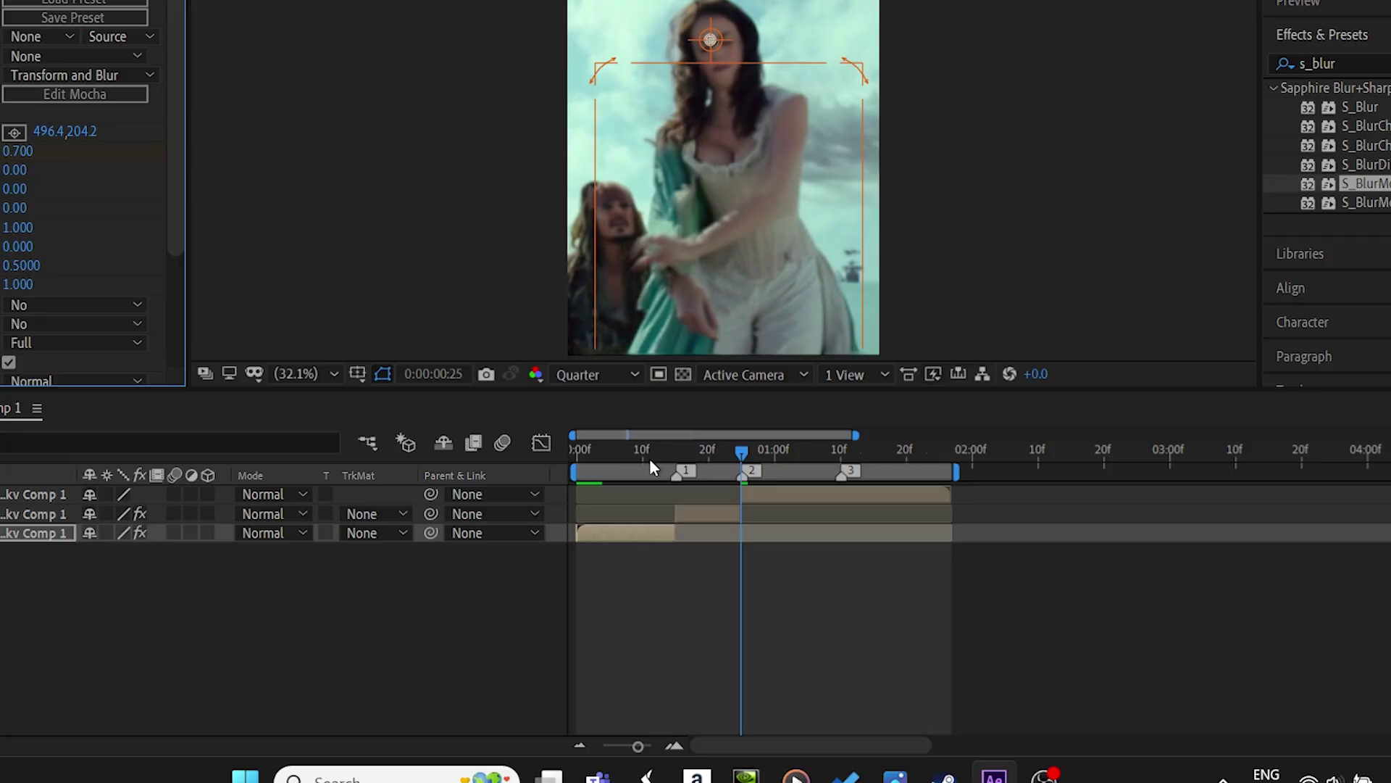
click(753, 495)
click(827, 450)
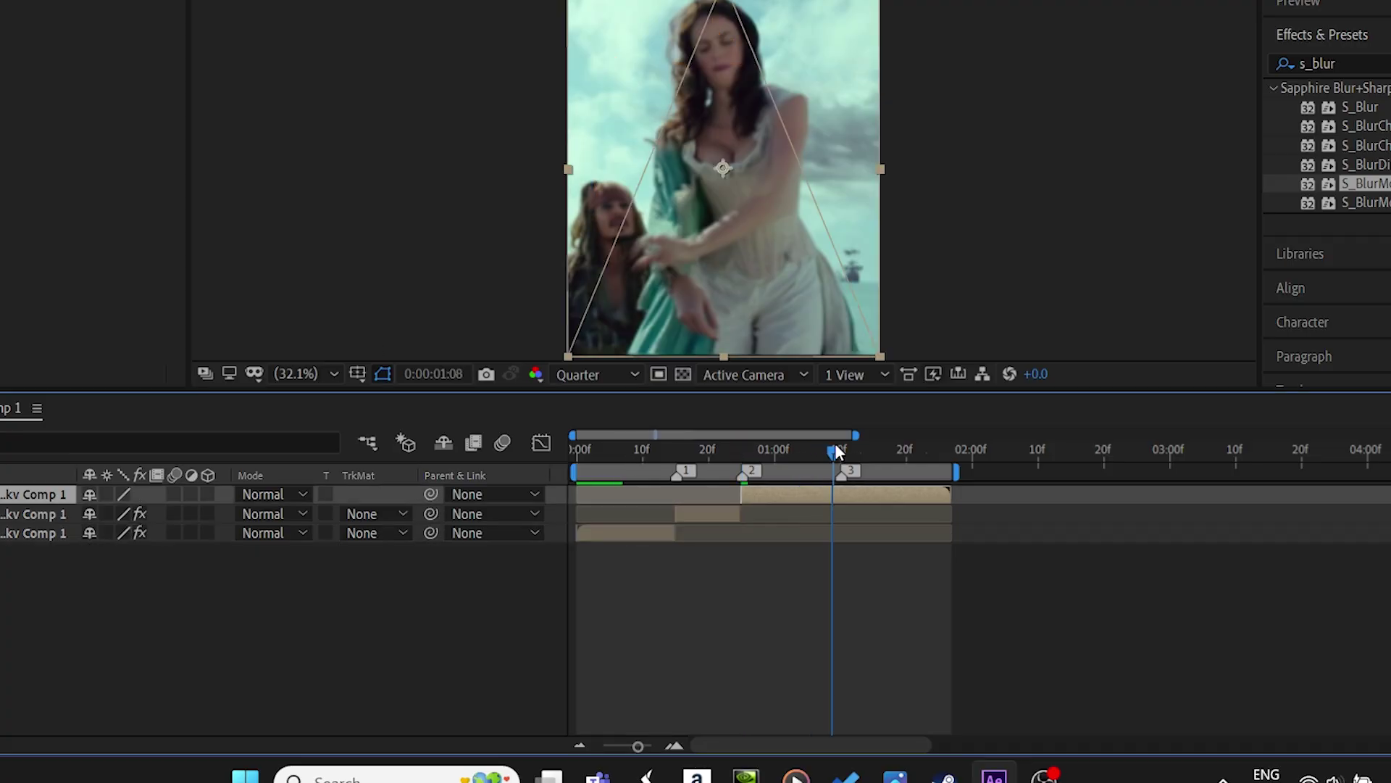
key(ctrl+shift+d)
Paste the copied S_BlurMoCurves effect onto the segment between markers 2 and 3, starting at frame 25
click(869, 514)
key(i)
key(ctrl+v)
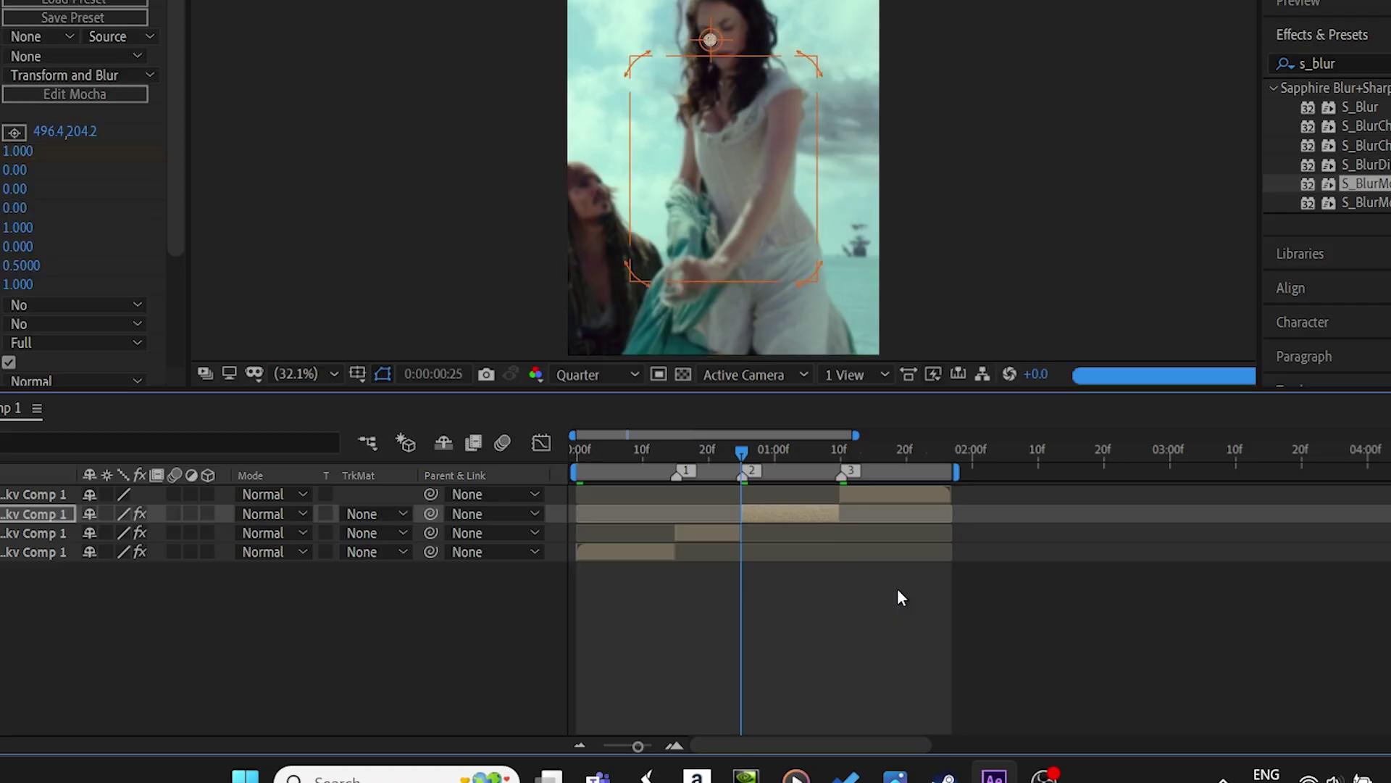
Move the third segment's effect center onto the man's face at about 66, 768, checking it against the zoom's frames
key(u)
key(o)
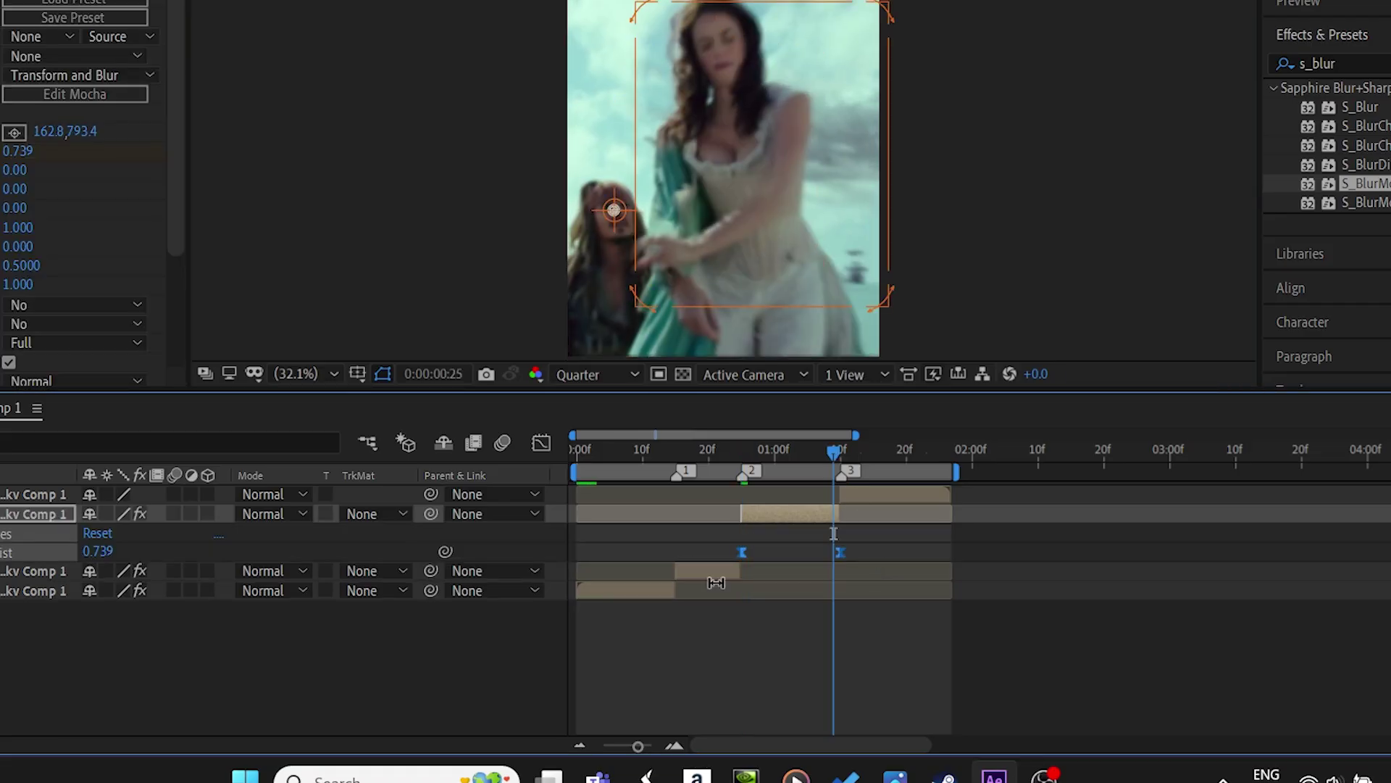
click(788, 448)
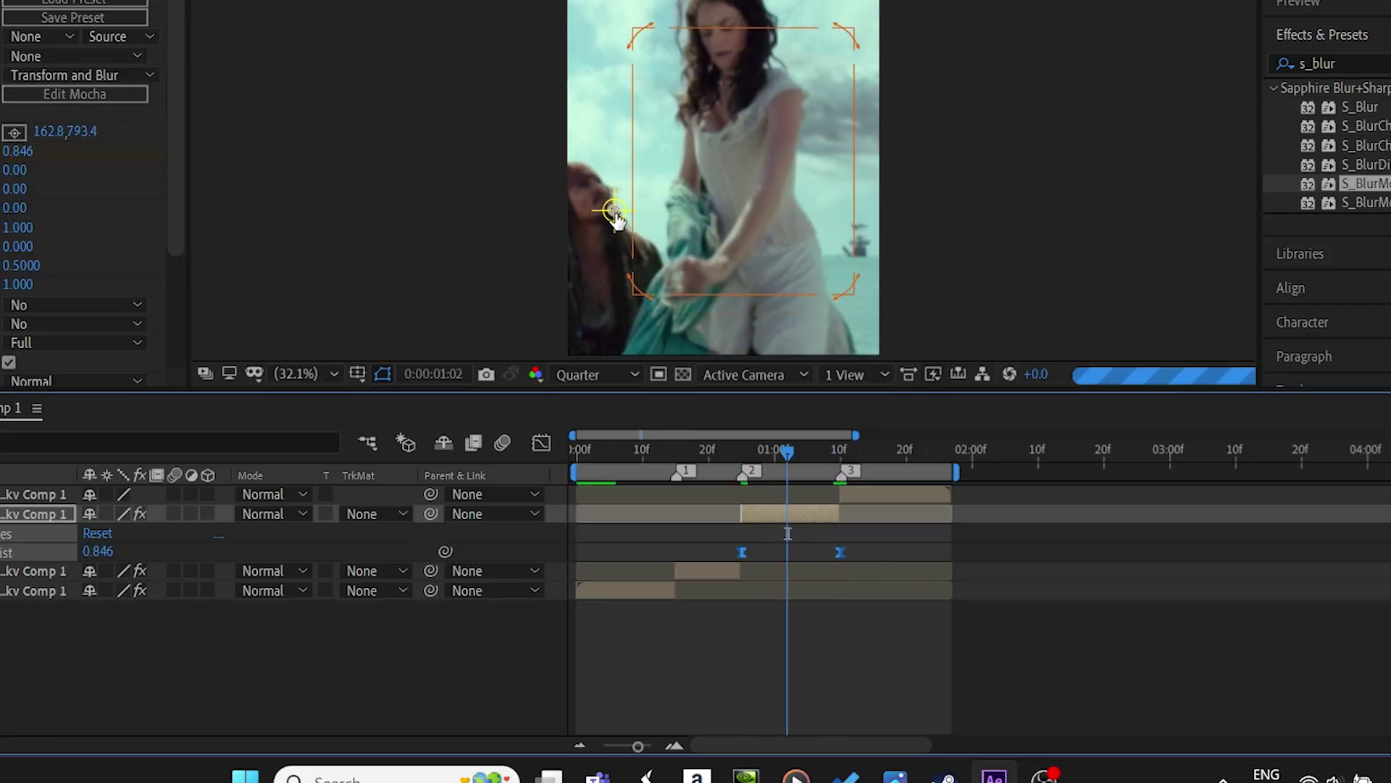
click(826, 449)
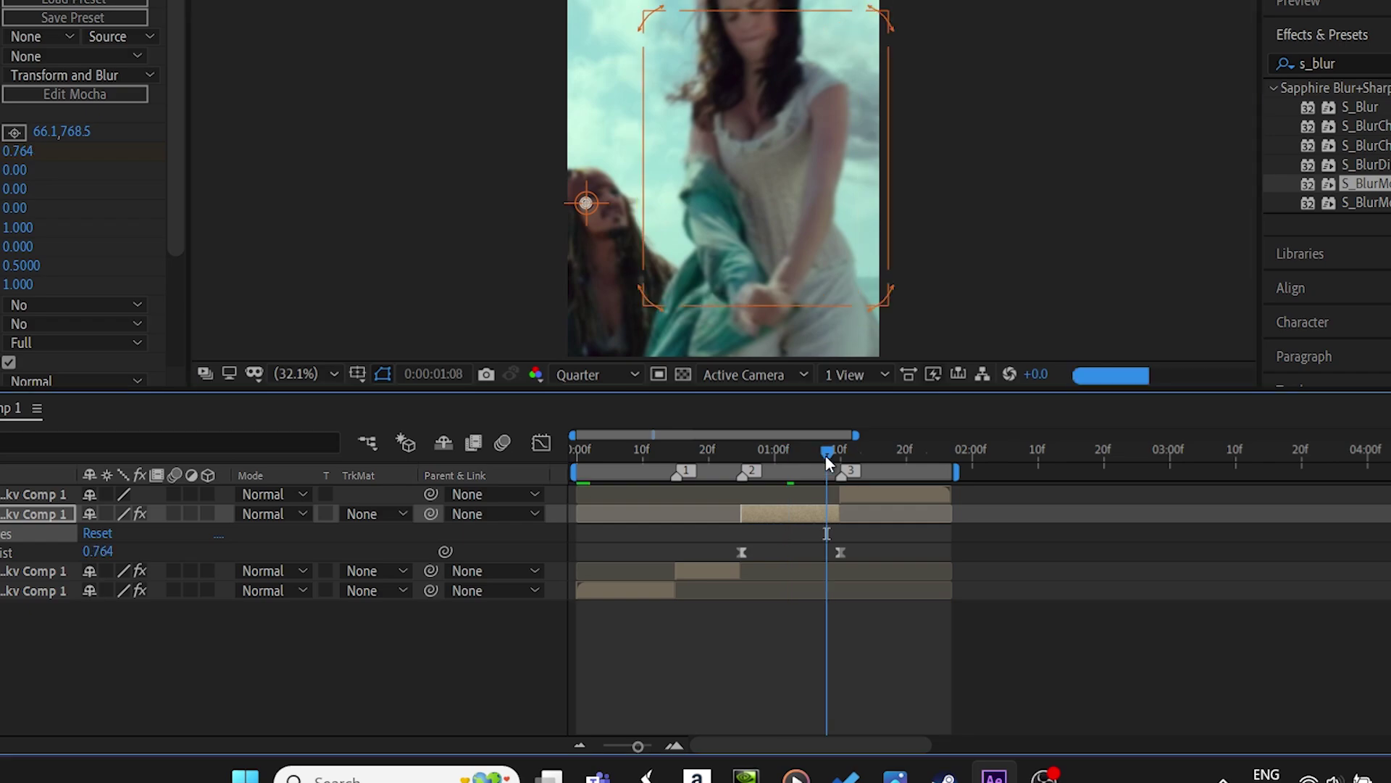
key(u)
Copy the second segment's S_BlurMoCurves effect and paste it onto the last segment, starting at marker 3
drag(827, 455, 841, 455)
click(898, 494)
click(707, 535)
key(F3)
click(905, 494)
key(ctrl+v)
Move the last segment's ending Z Dist keyframe to the end of the clip and preview the zoom
key(u)
drag(956, 522, 809, 544)
key(o)
key(Page_Down)
drag(907, 538, 950, 537)
click(878, 446)
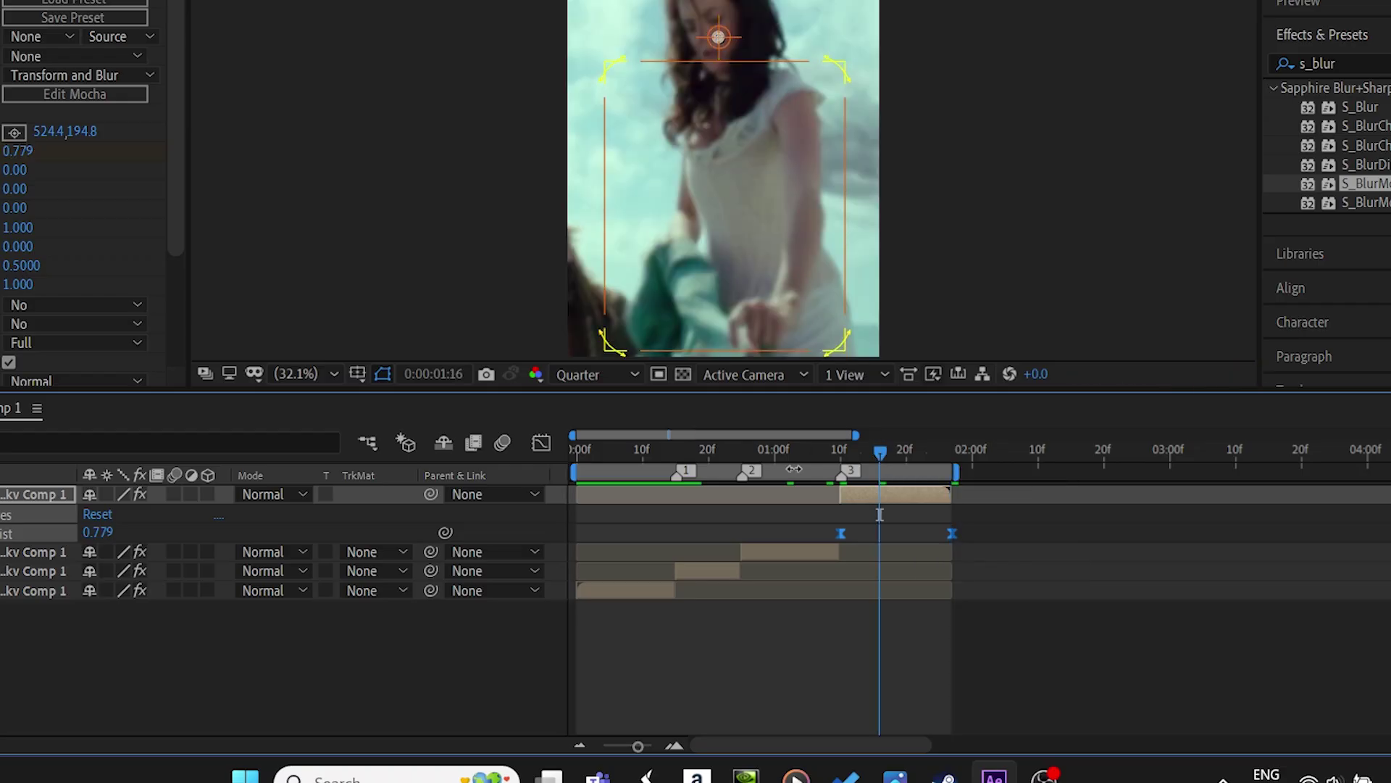
key(u)
key(space)
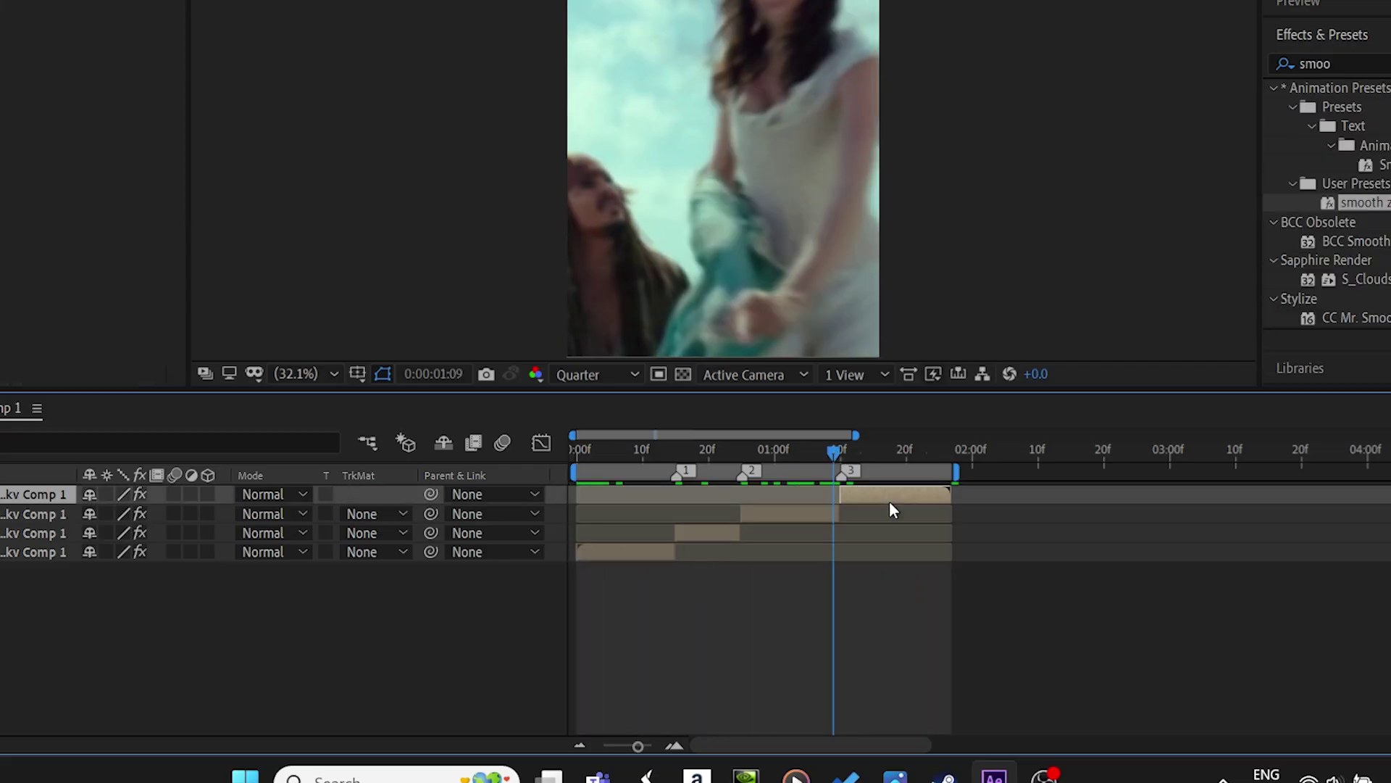
Delete the segment after marker 3 and preview the remaining edit from the start
click(891, 496)
key(Delete)
click(585, 450)
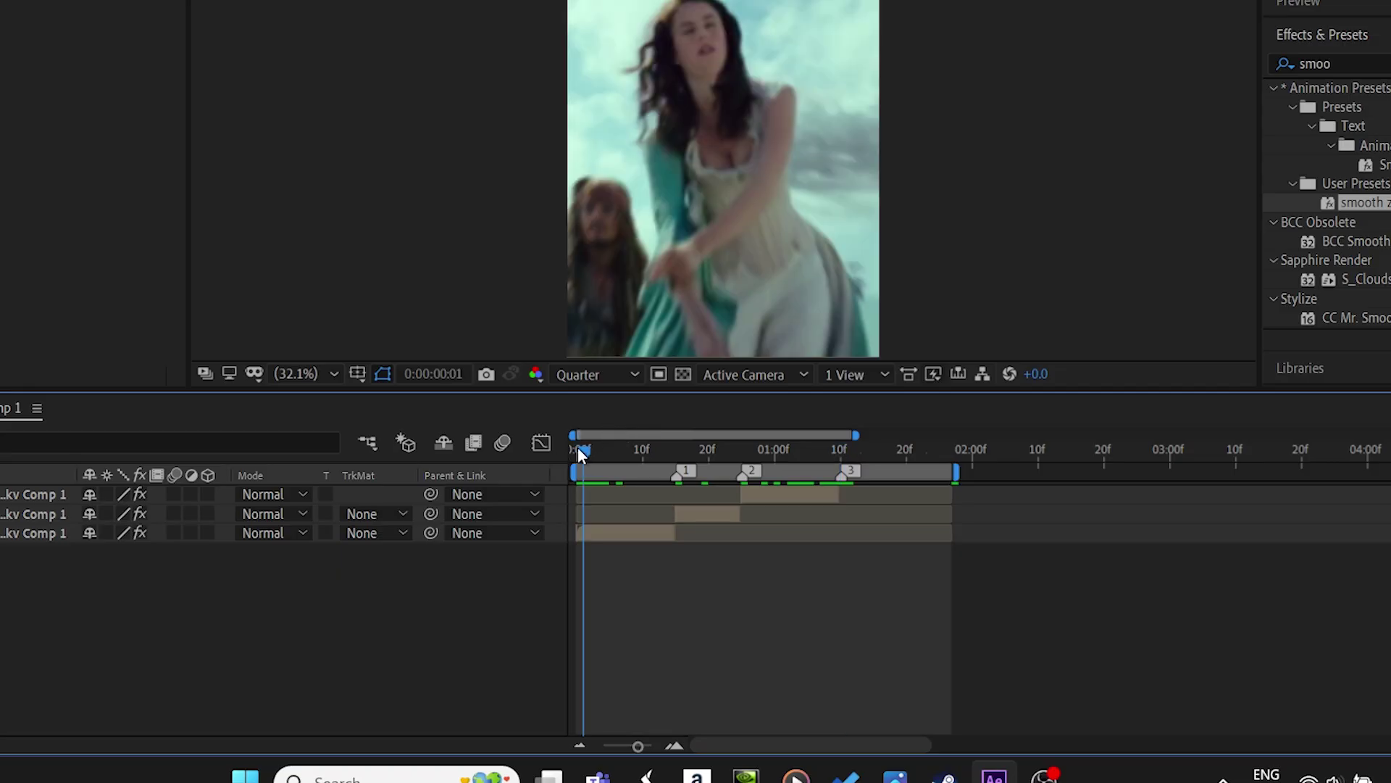
key(space)
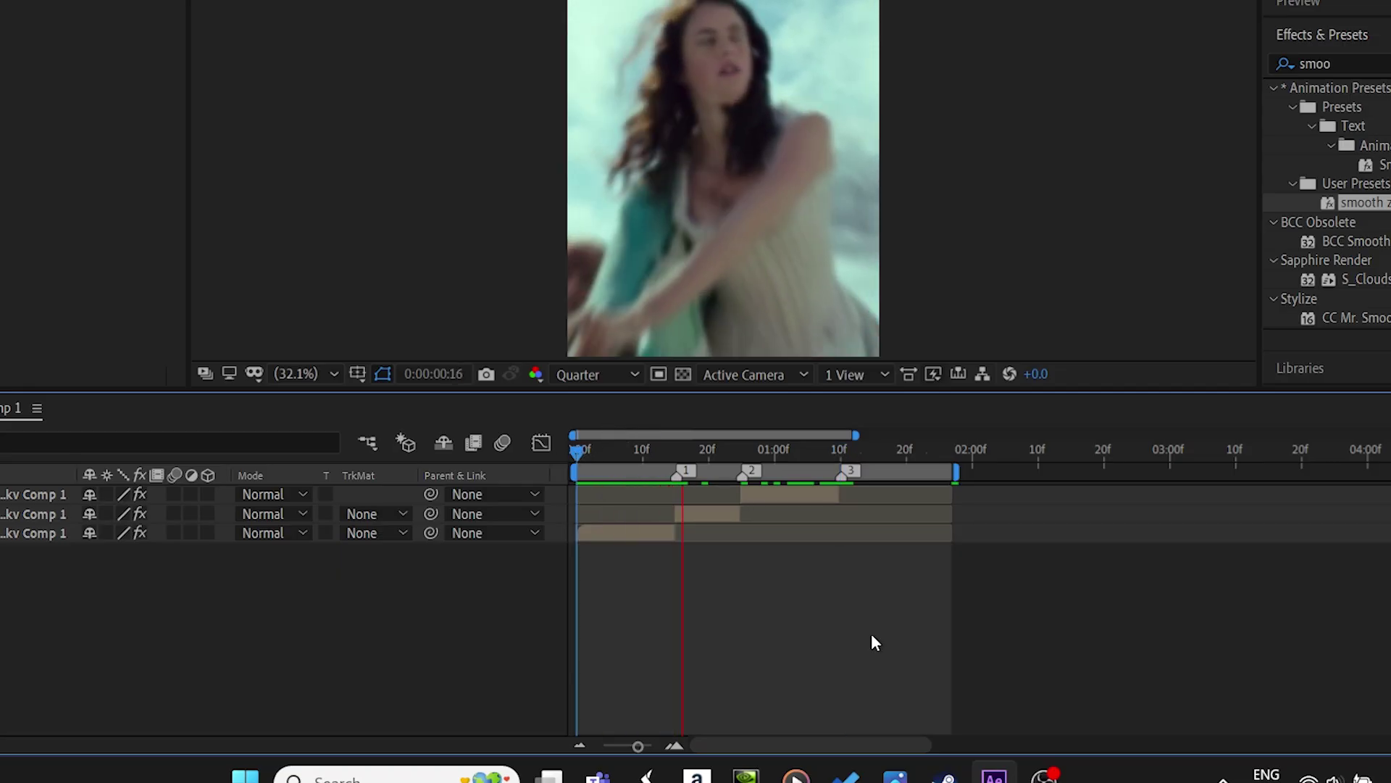
click(578, 451)
key(space)
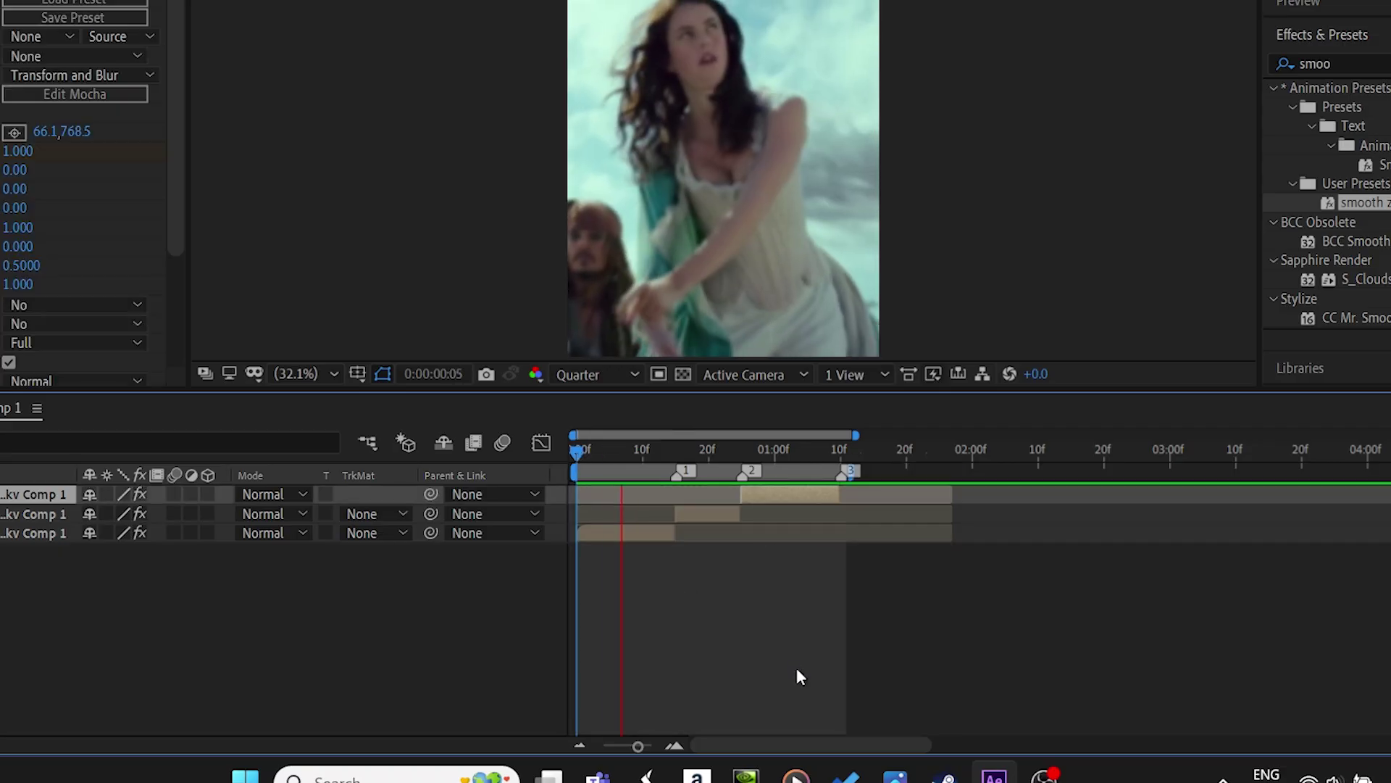
Shorten the work area so it ends at marker 3 and preview the edit from the start
key(space)
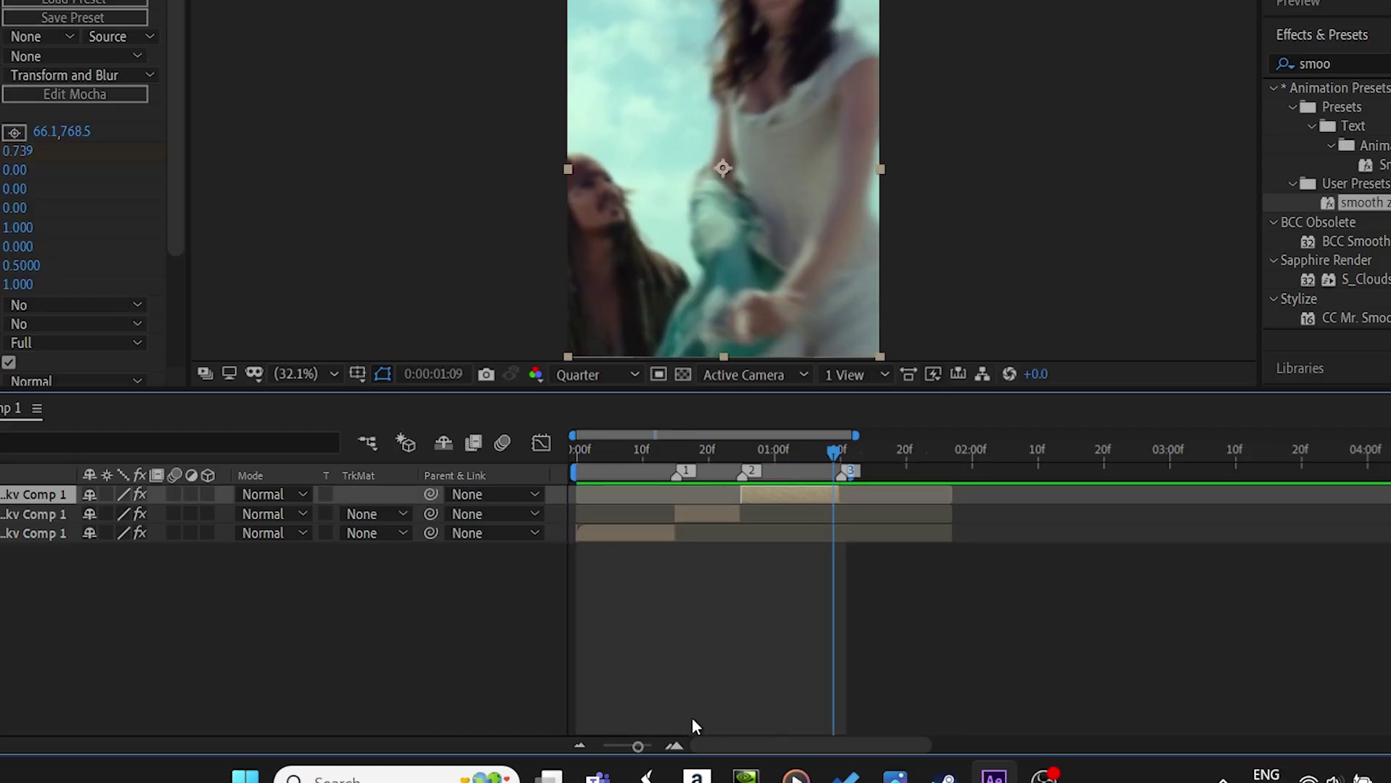
click(651, 748)
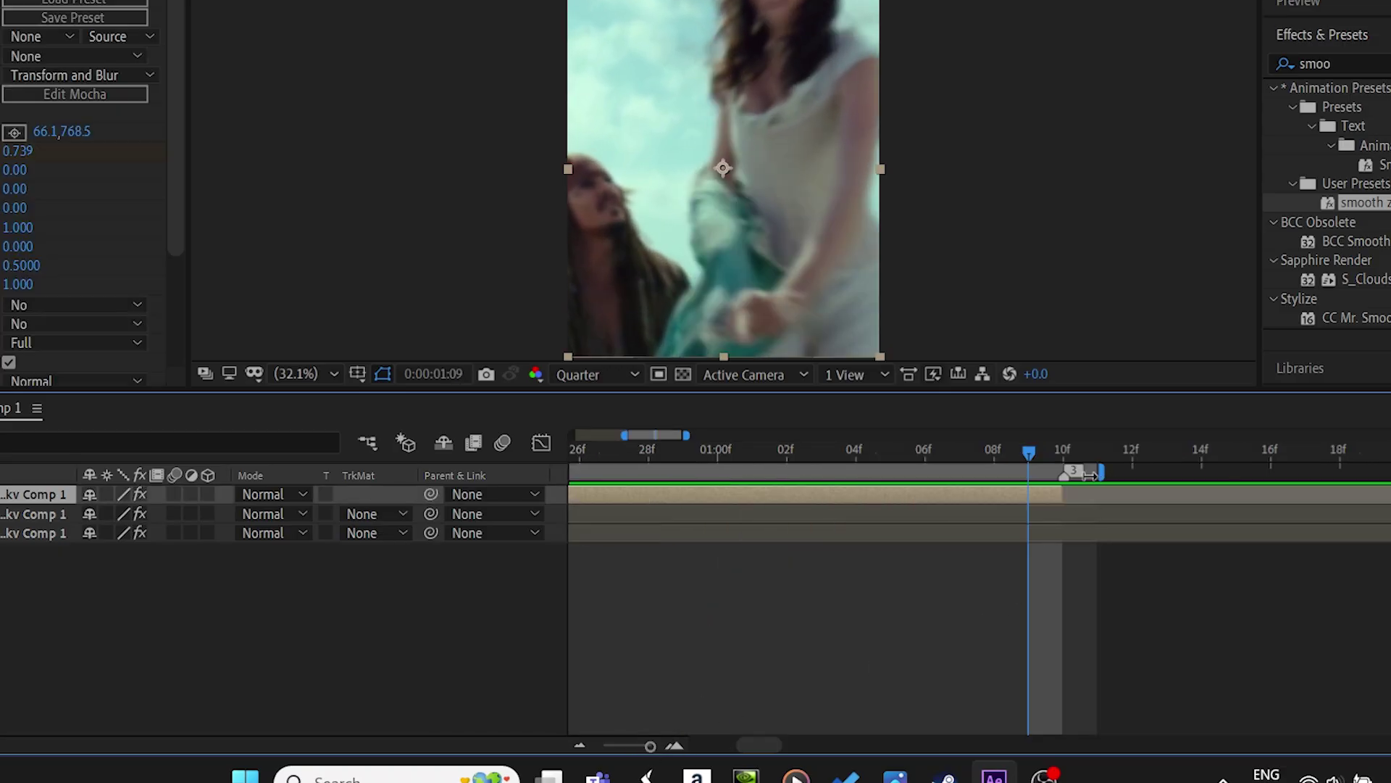
drag(1095, 473, 1073, 472)
drag(651, 747, 614, 747)
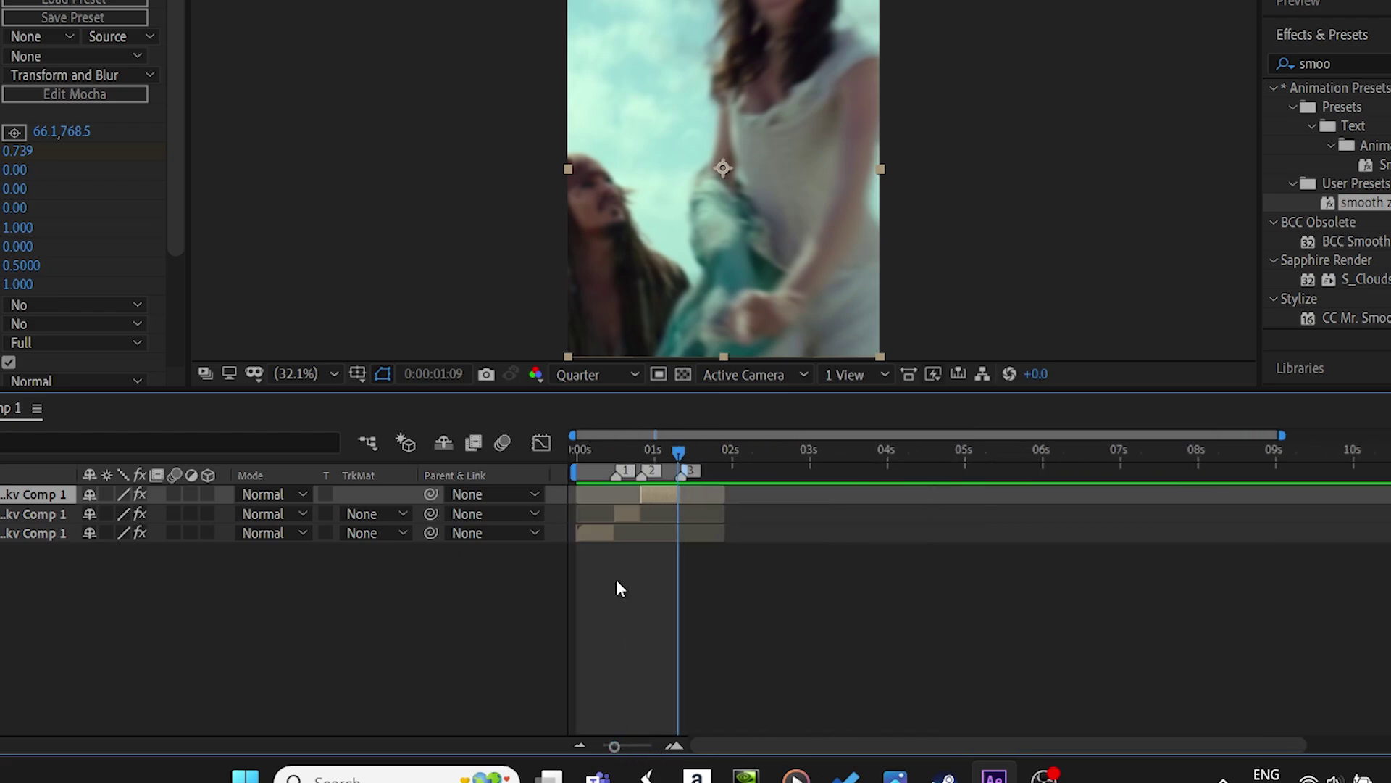
key(Home)
key(space)
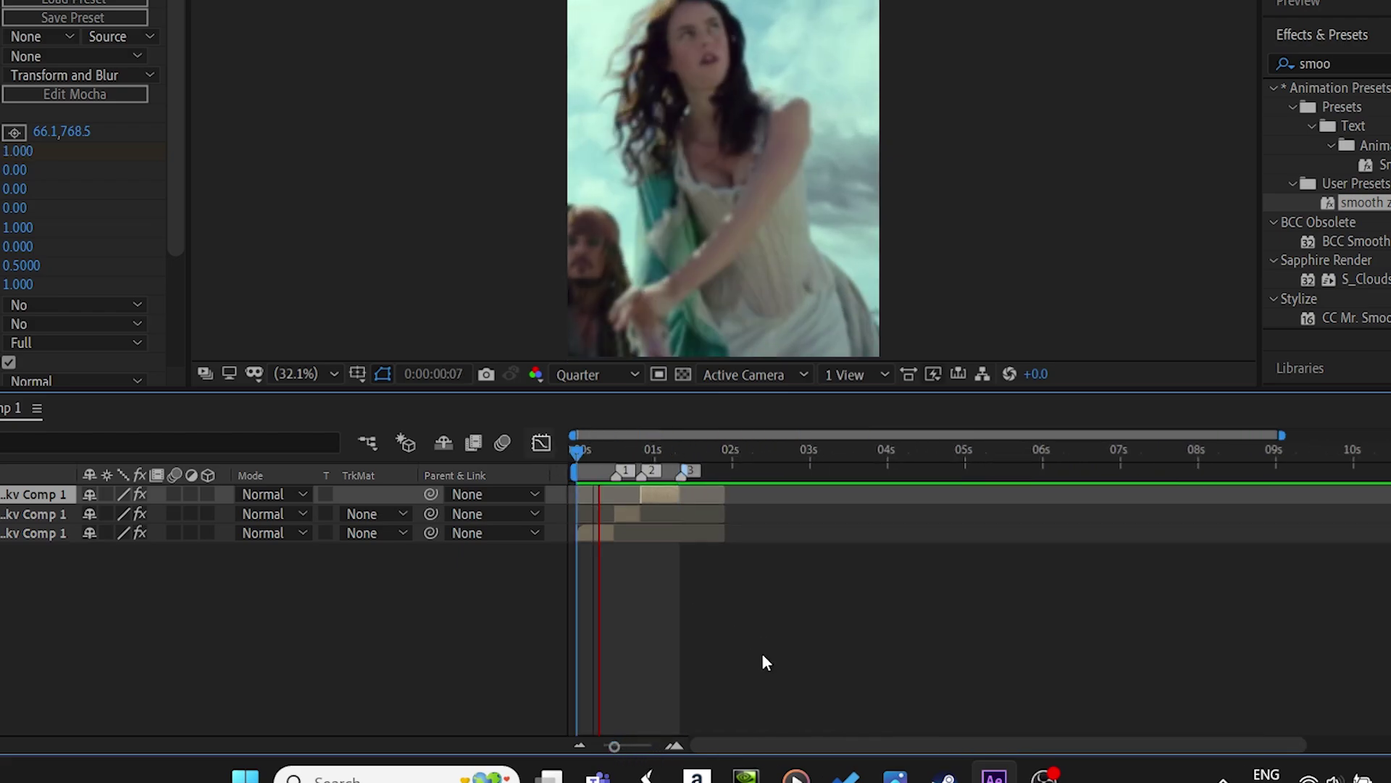
Add an adjustment layer above the clips and apply the first Fictic cc preset to it
key(ctrl+alt+y)
drag(1352, 67, 1232, 46)
text(fict)
double_click(1345, 127)
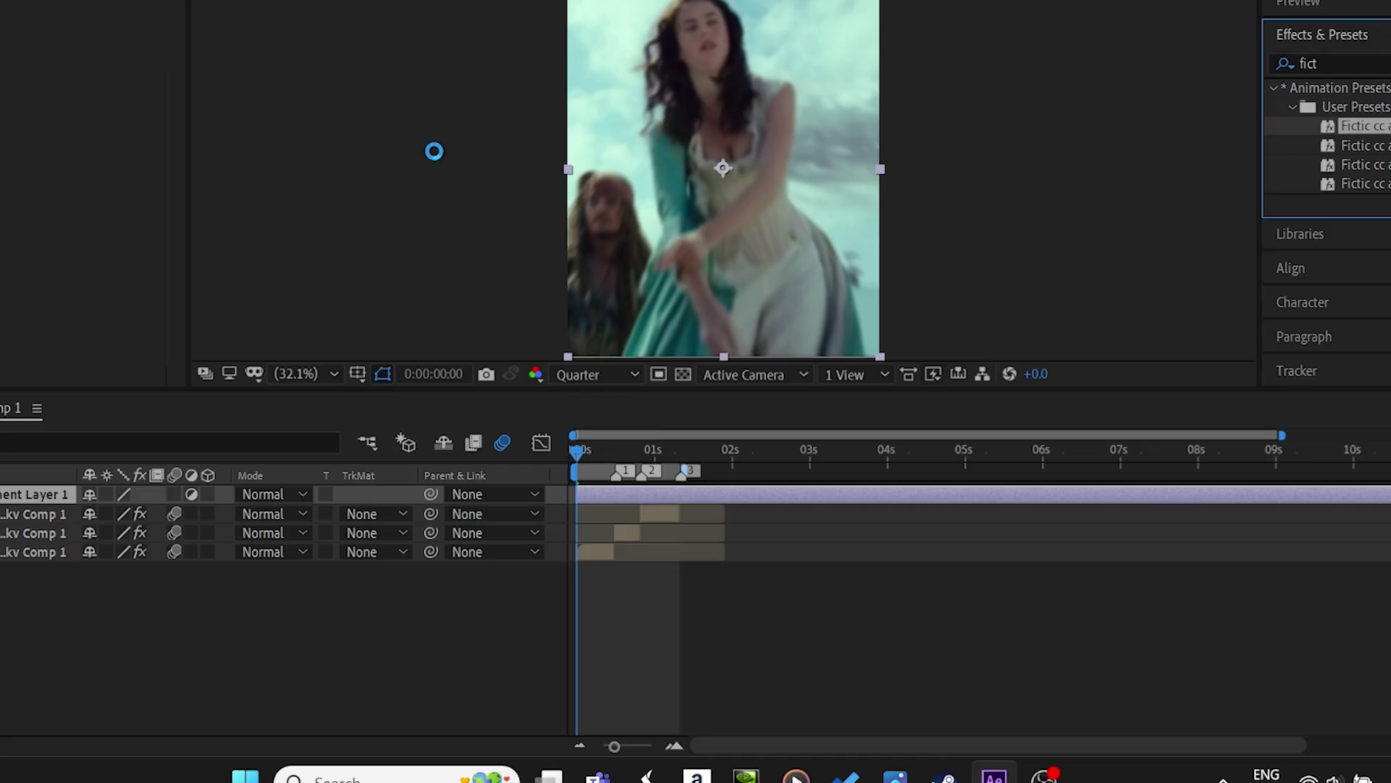
Stack three more adjustment layers and apply the second, third and fourth Fictic cc presets, one per layer
key(ctrl+alt+y)
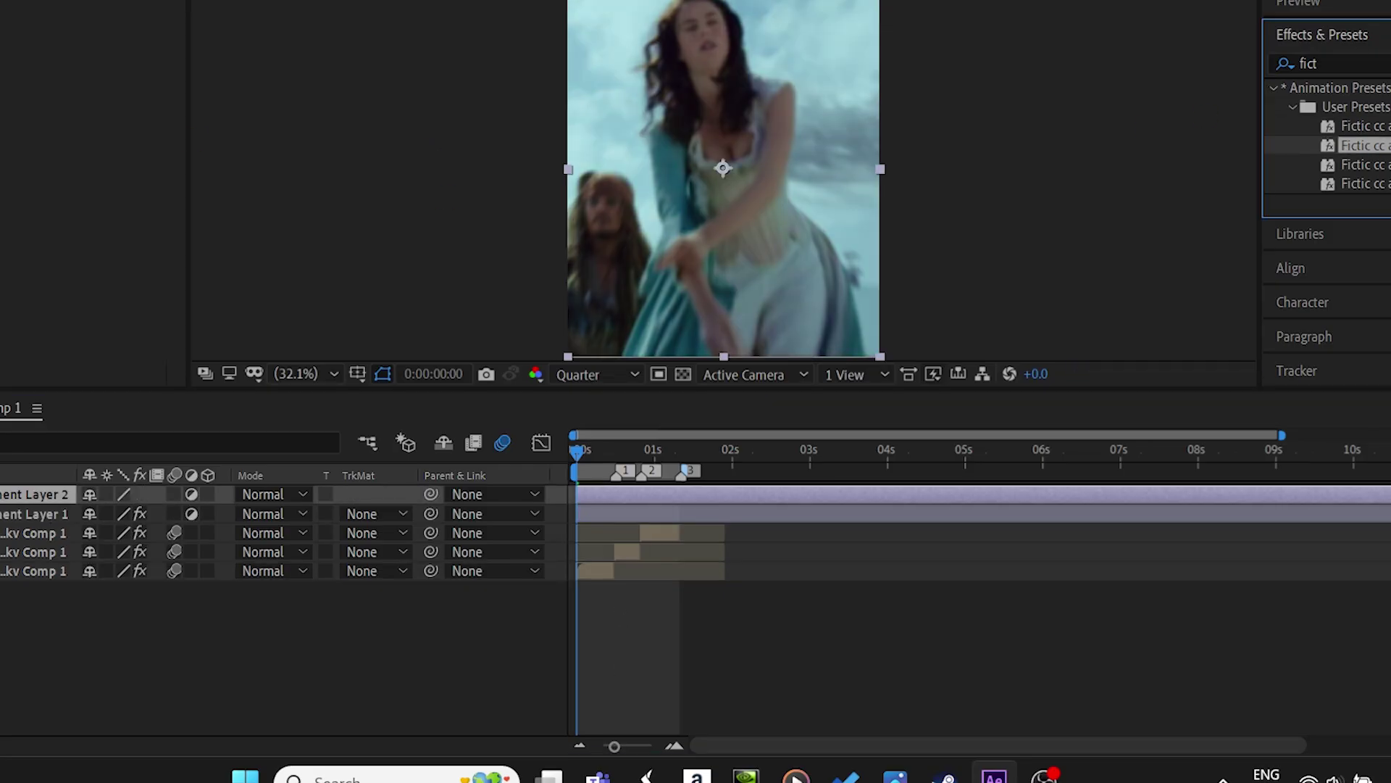
click(707, 652)
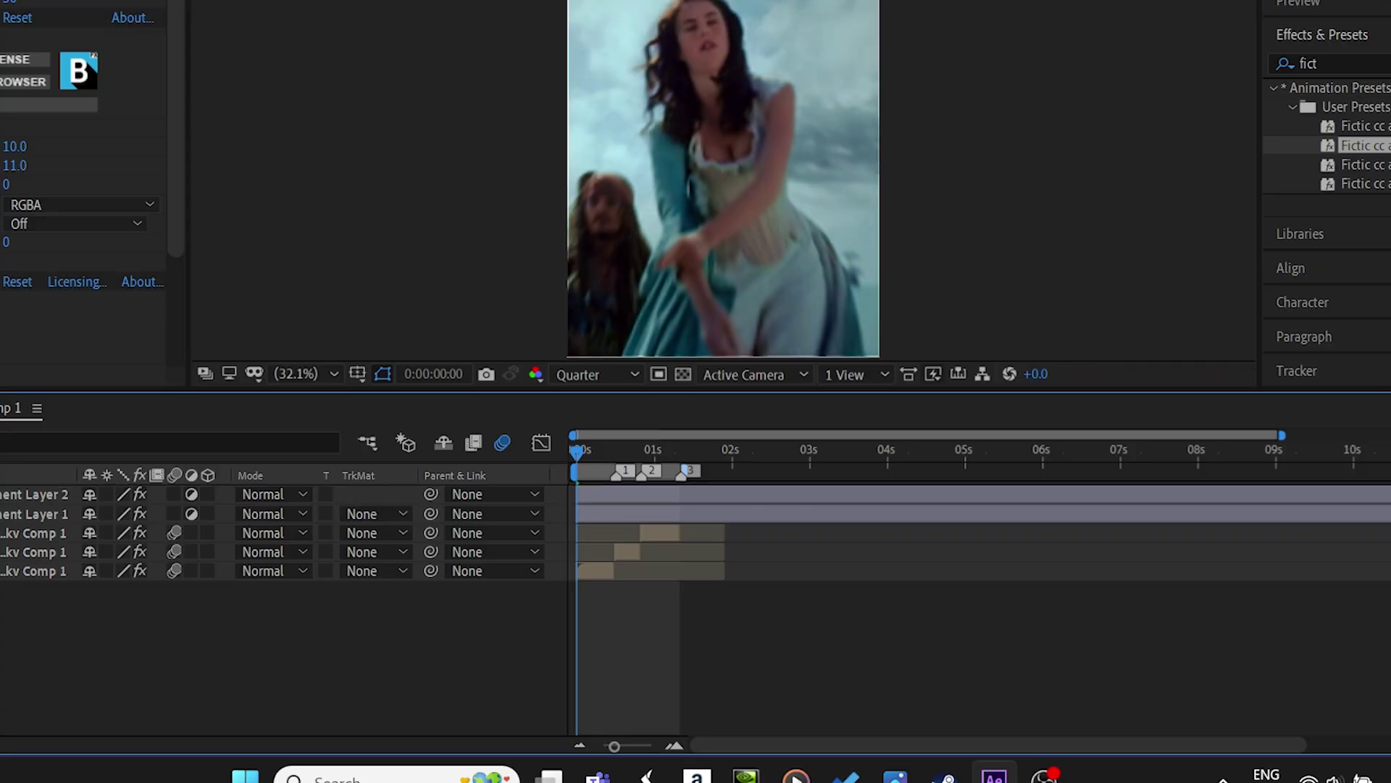
key(ctrl+alt+y)
double_click(1355, 165)
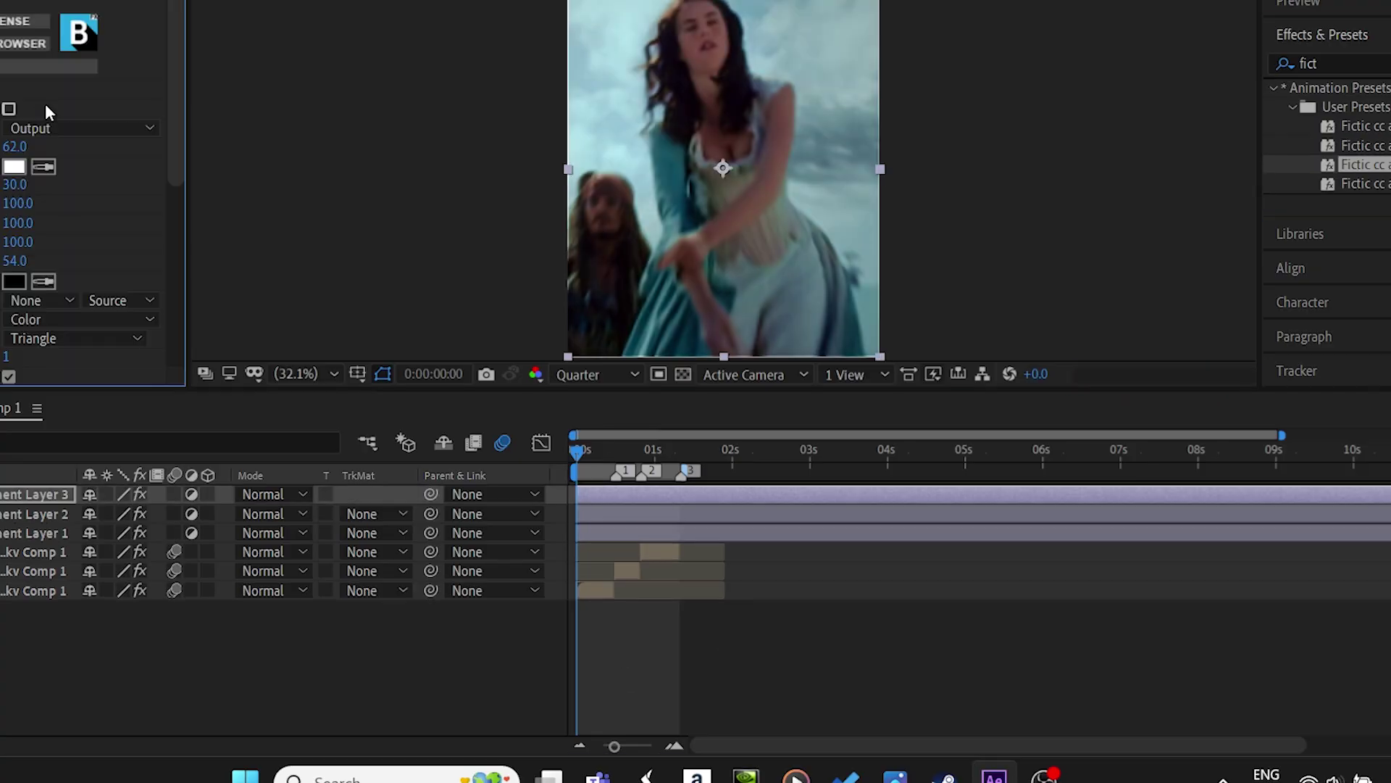
click(827, 513)
key(ctrl+alt+y)
double_click(1368, 184)
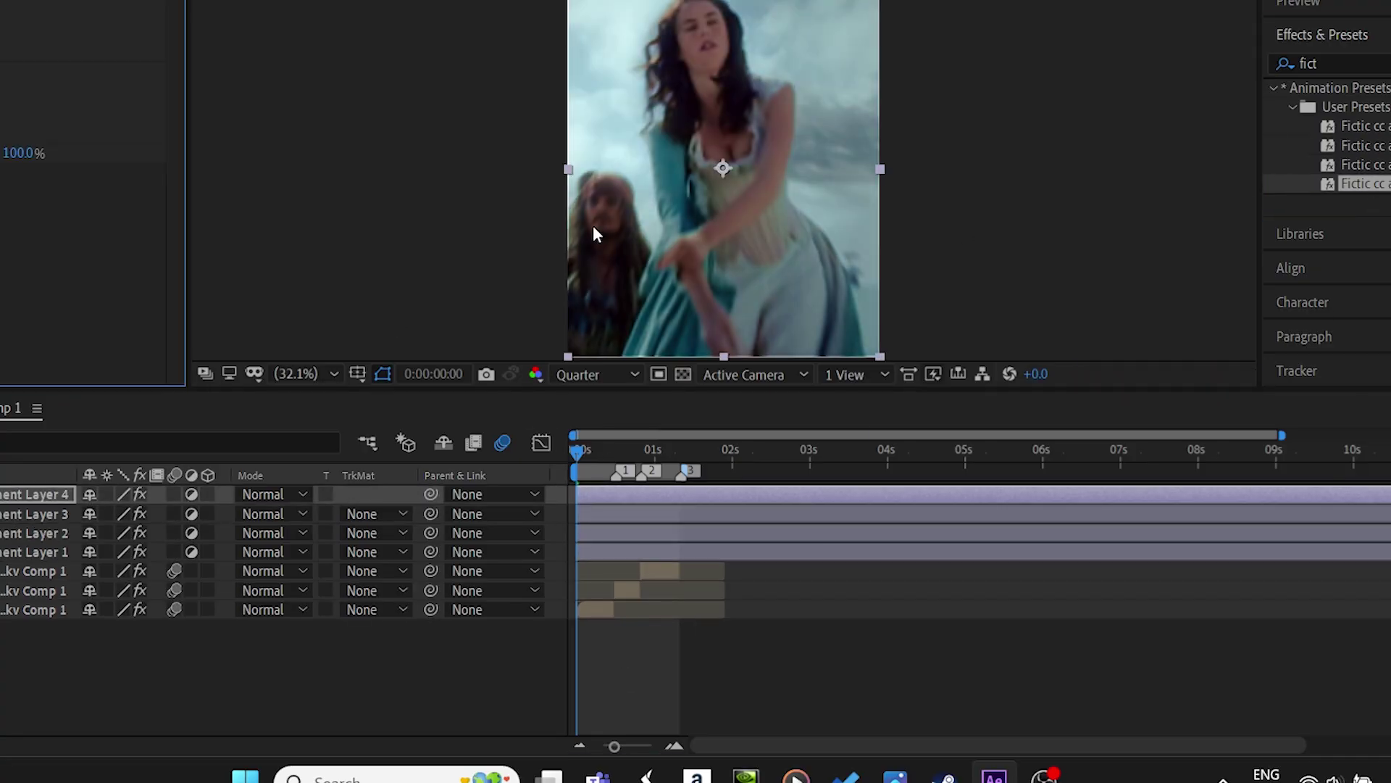
Inspect the colour-graded frame at Full preview resolution and a closer zoom, with Adjustment Layer 2 selected
click(36, 532)
click(595, 374)
click(583, 422)
scroll(697, 143, up, 2)
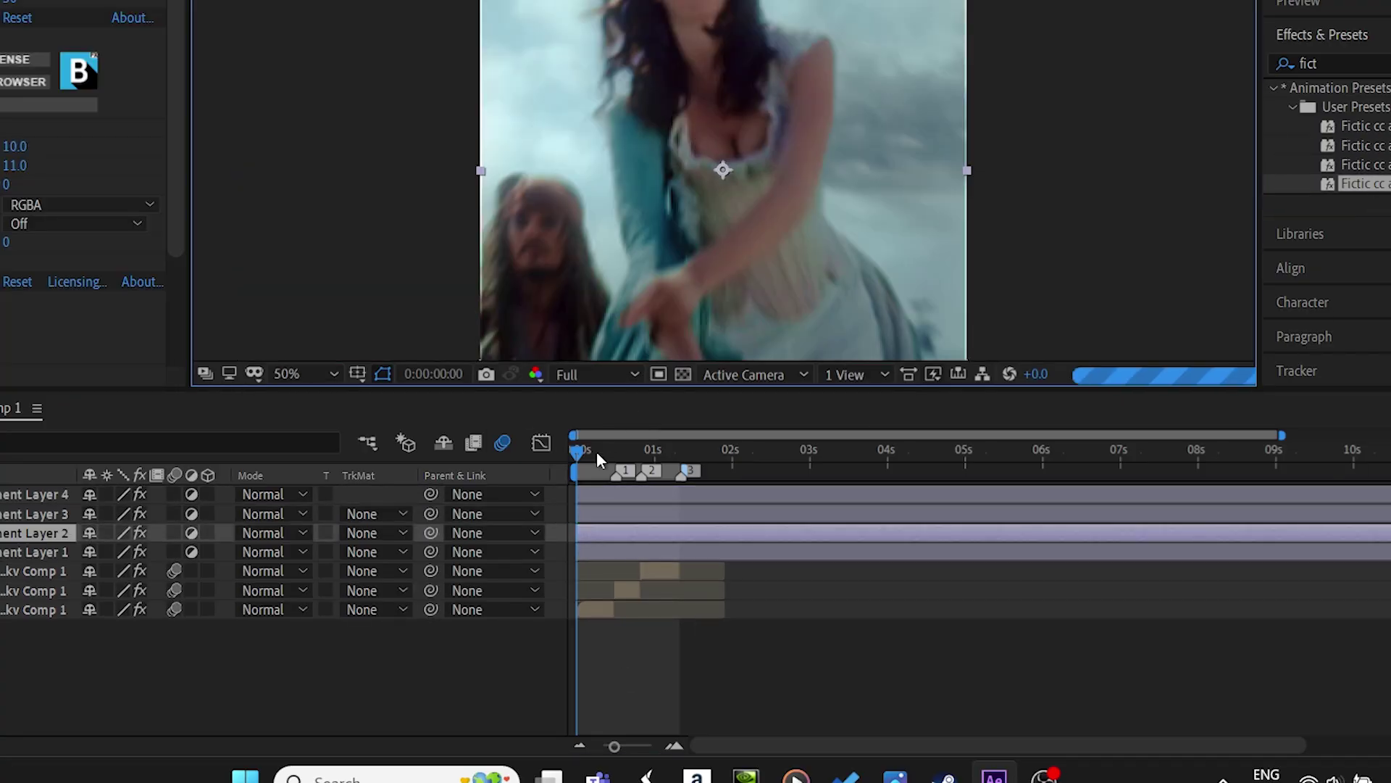
scroll(664, 293, down, 2)
Play back the colour-graded edit from the start
key(period)
key(period)
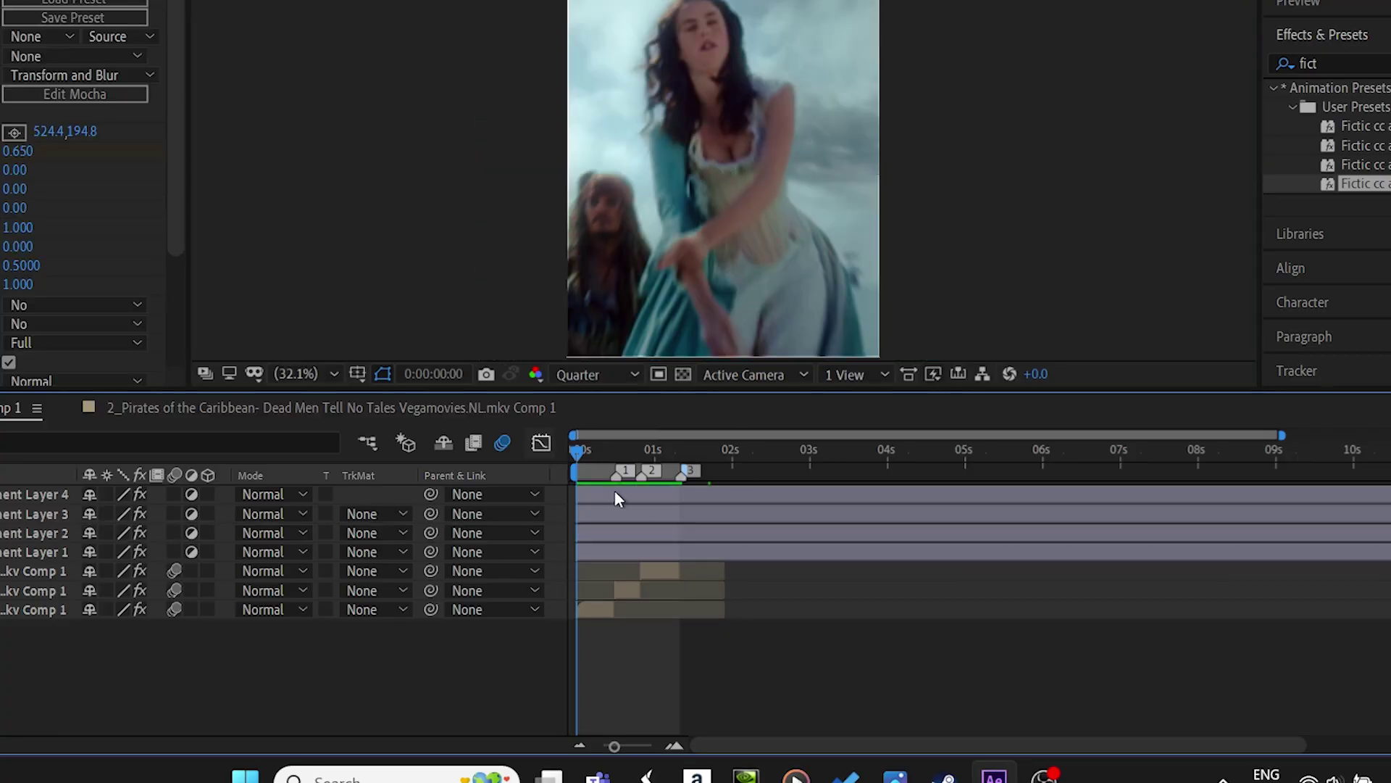
key(space)
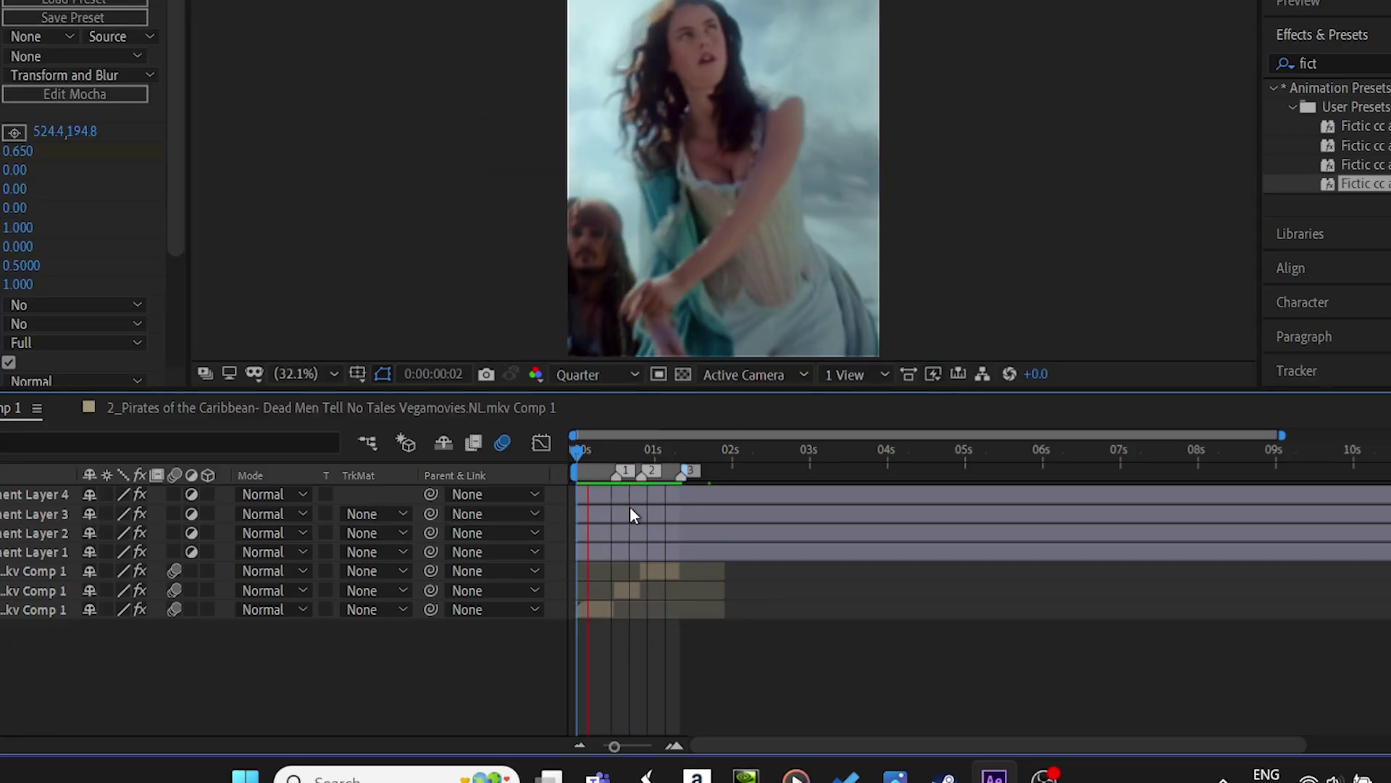